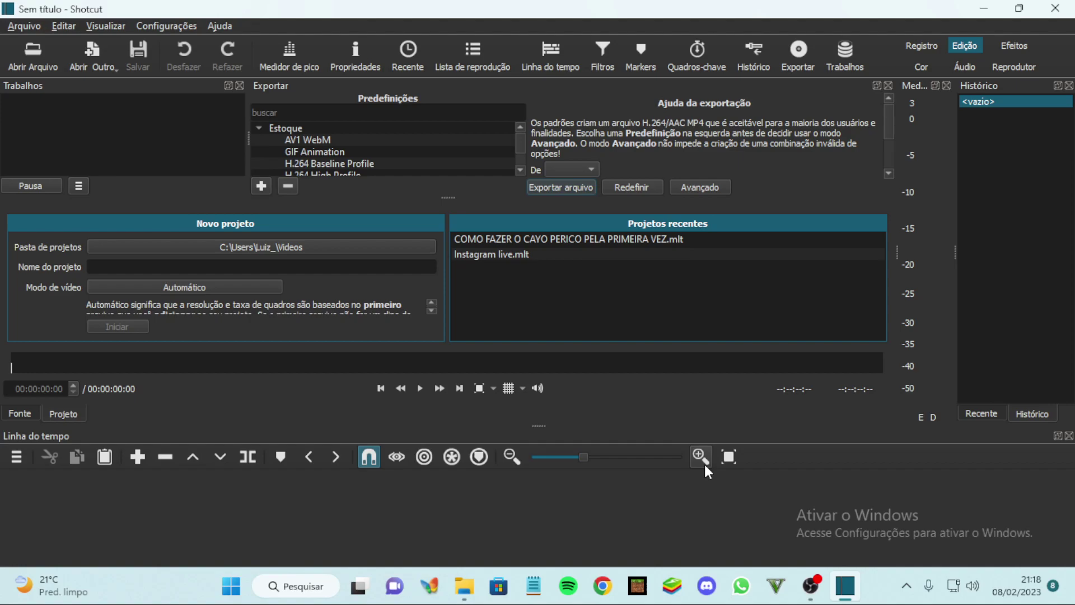
- Open the video "COMO COMER LANCHE E COLOCAR COLETE SEM ENTRAR NO MENU DE INTERAÇÃO", pause its playback and append it to the timeline
left_click(35, 69)
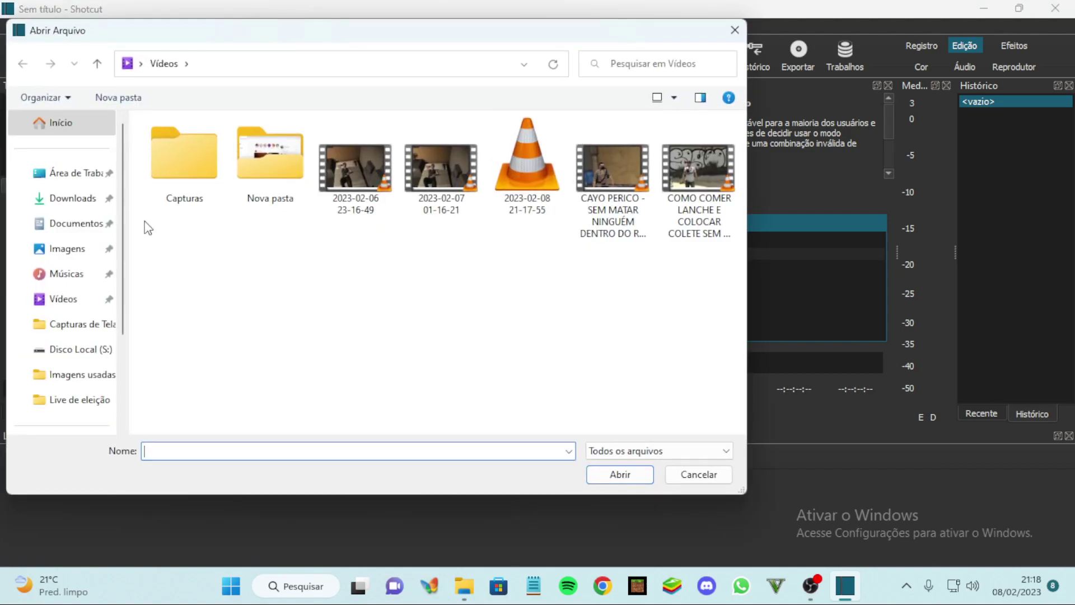
left_click(371, 163)
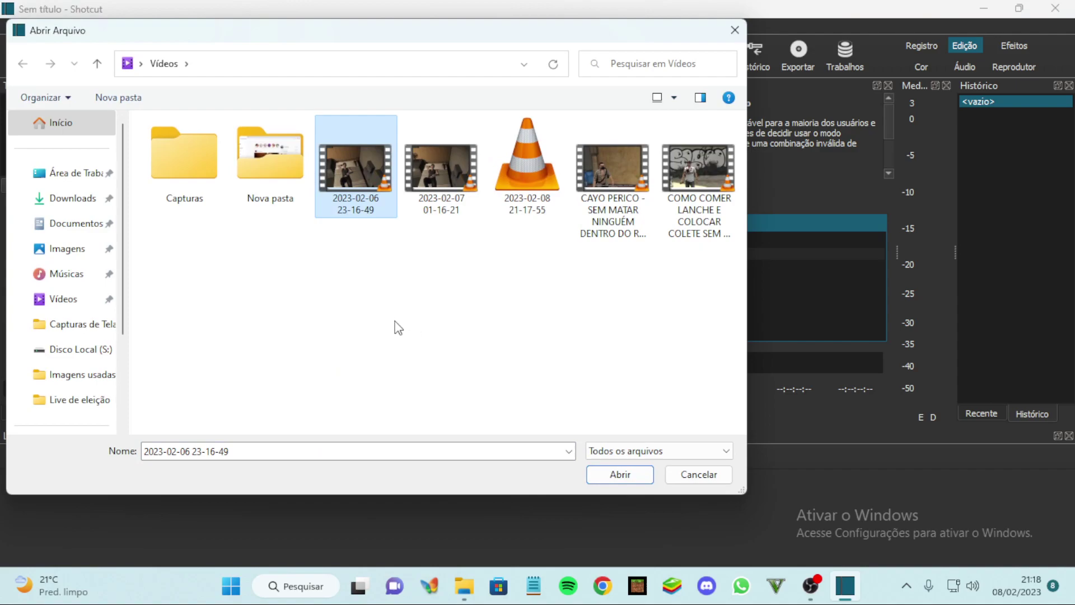
left_click(707, 169)
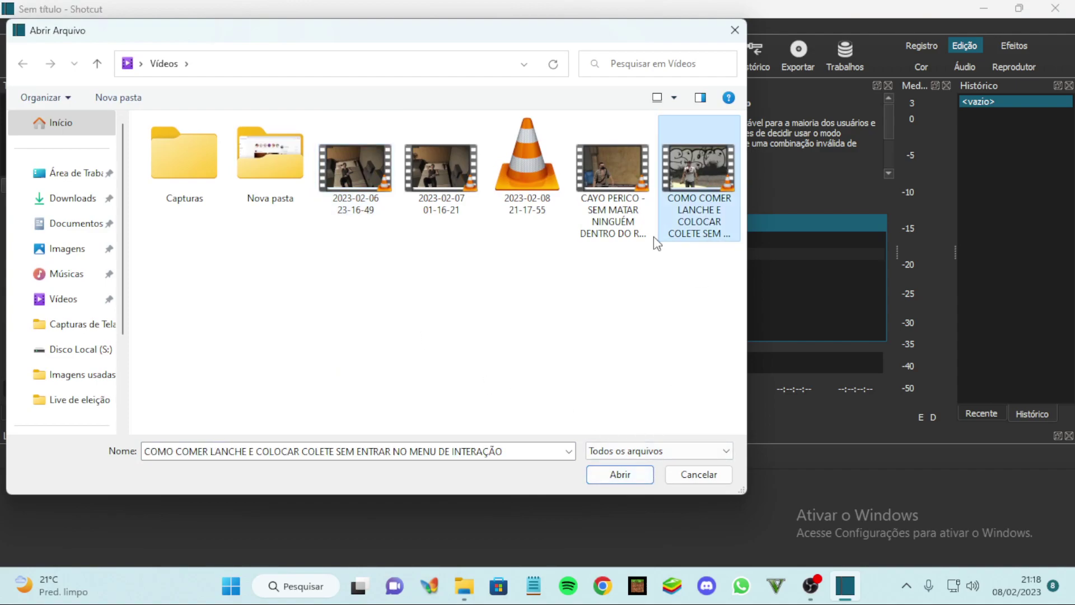
left_click(620, 475)
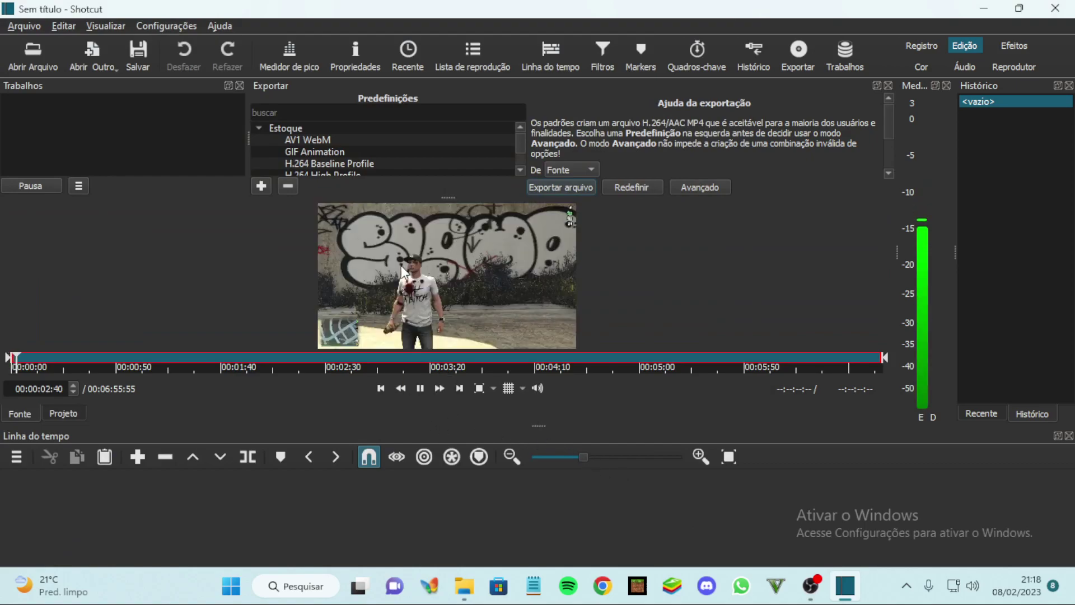
left_click(419, 388)
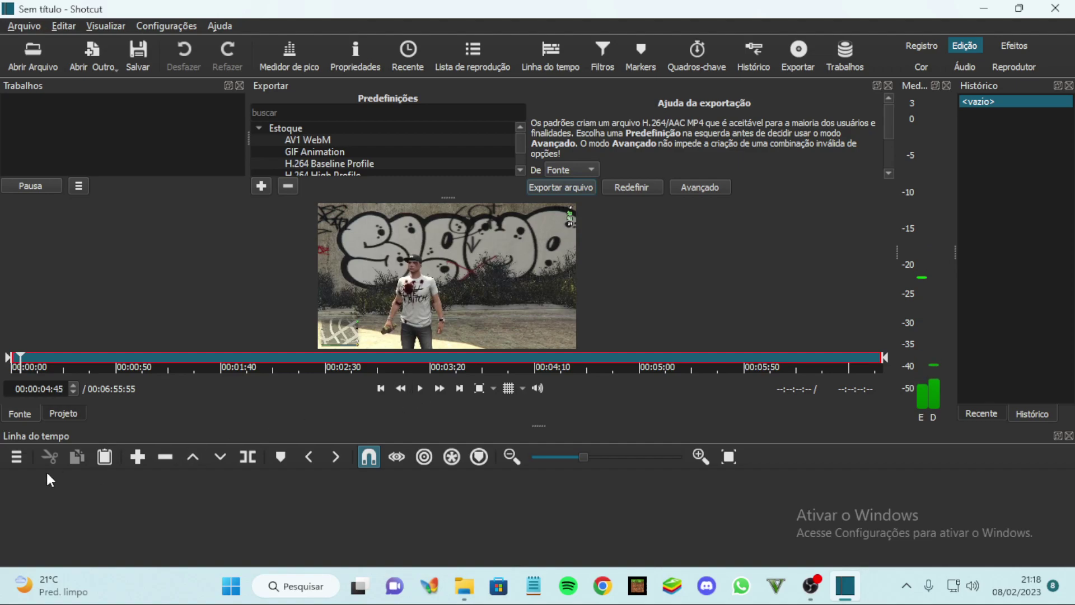
left_click(137, 457)
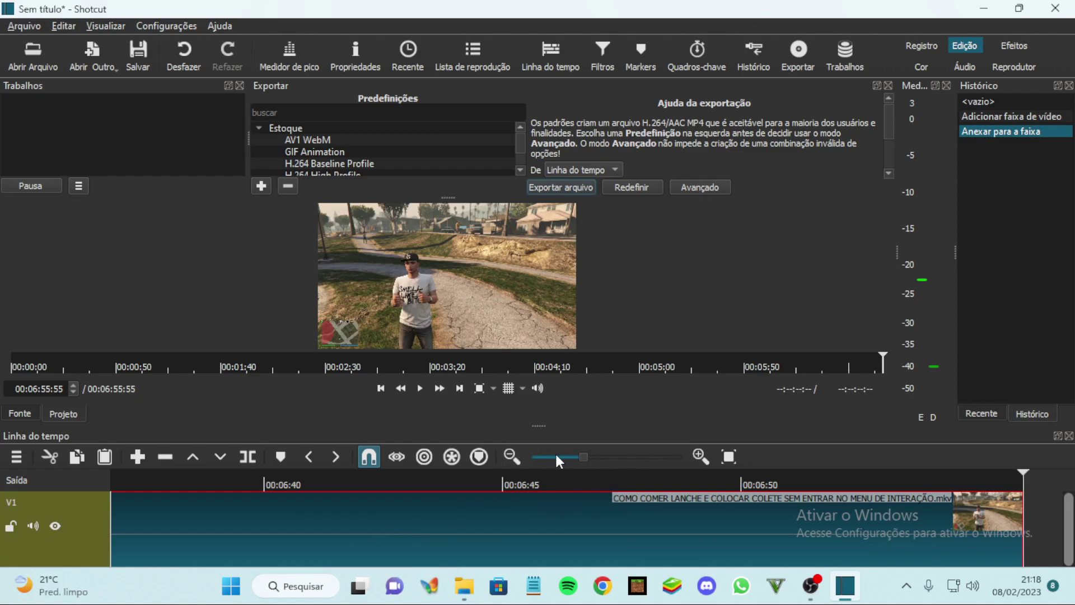
- Split the timeline clip at 00:01:49:24
left_click_drag(578, 458, 555, 458)
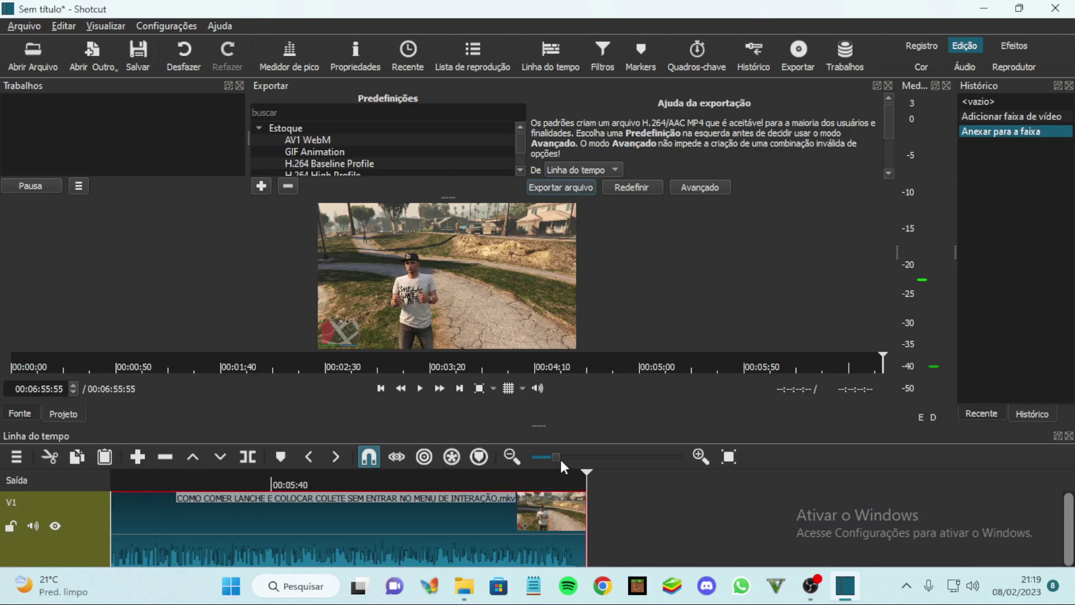
left_click_drag(558, 459, 545, 457)
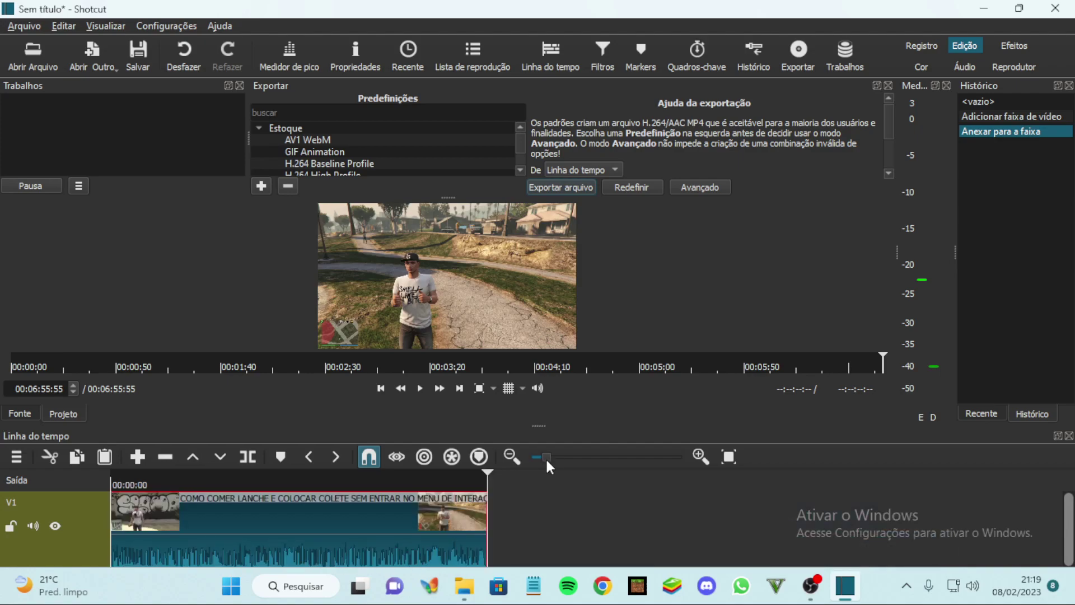
left_click(701, 456)
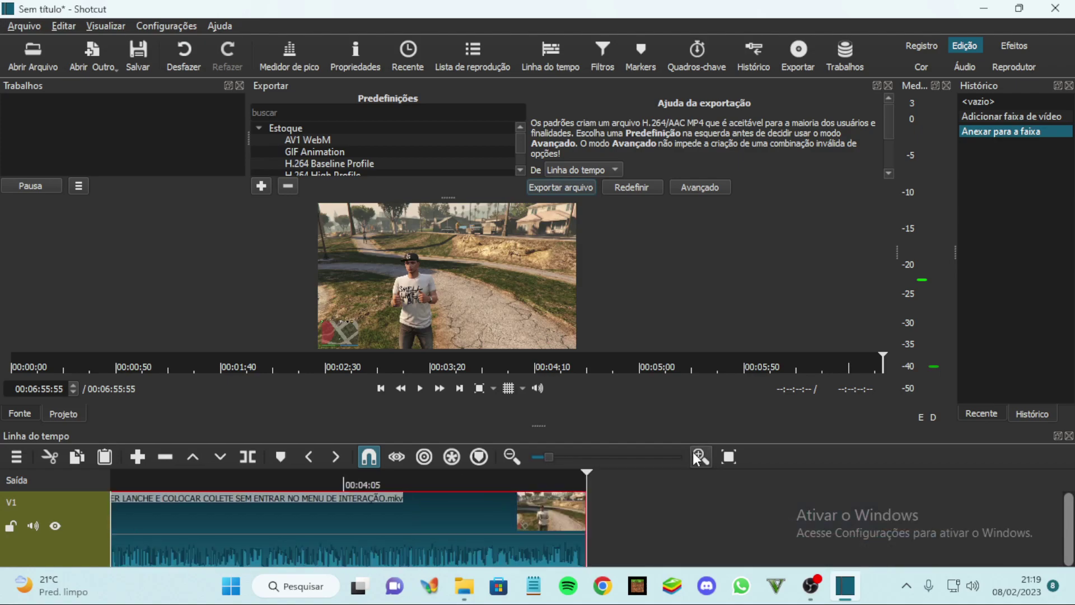
left_click(516, 458)
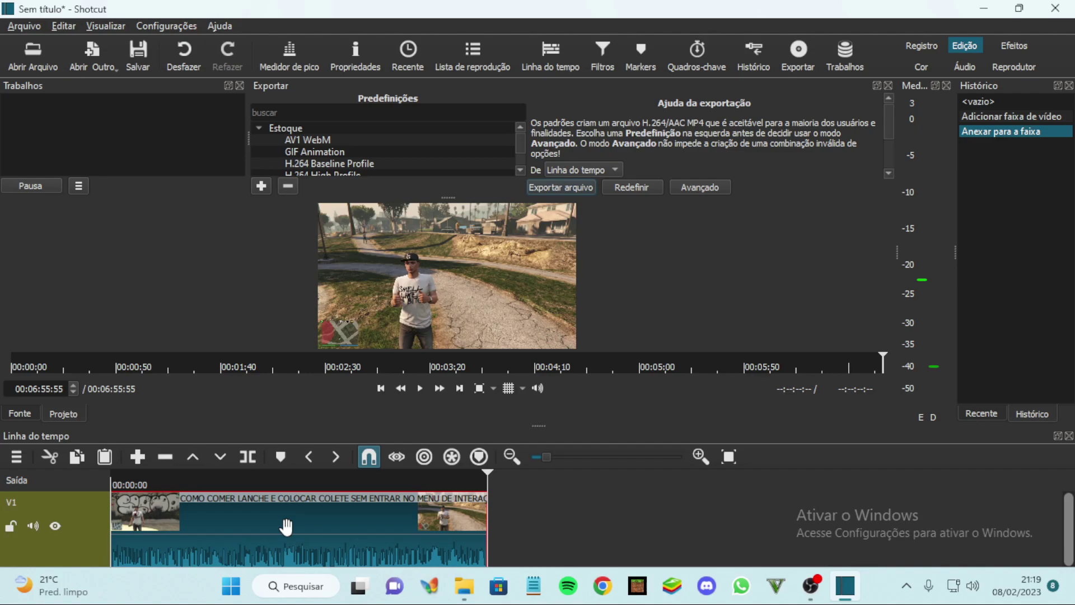
left_click(209, 479)
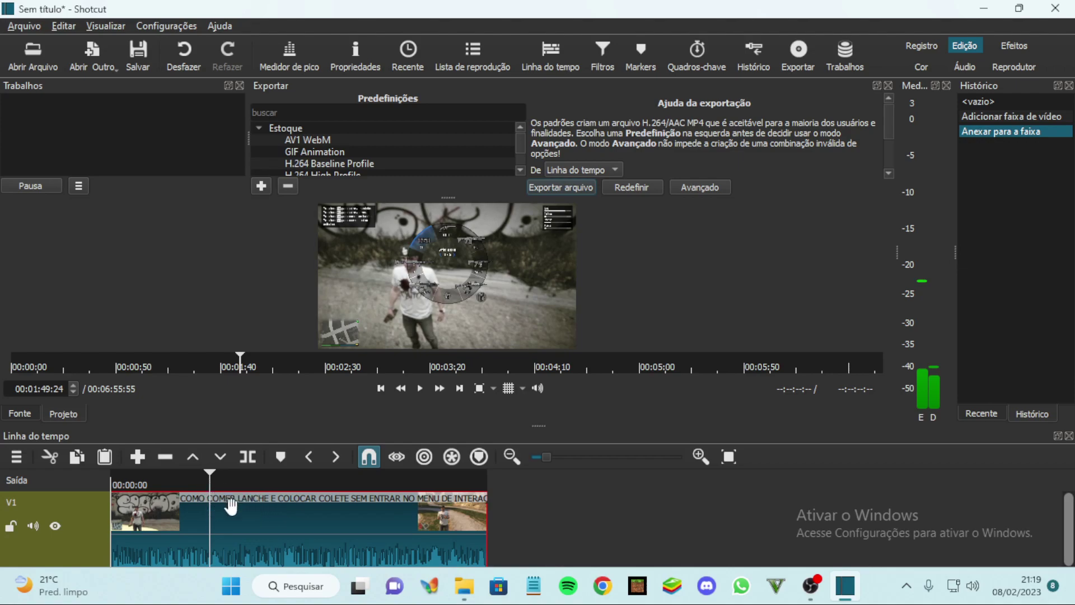
key("s")
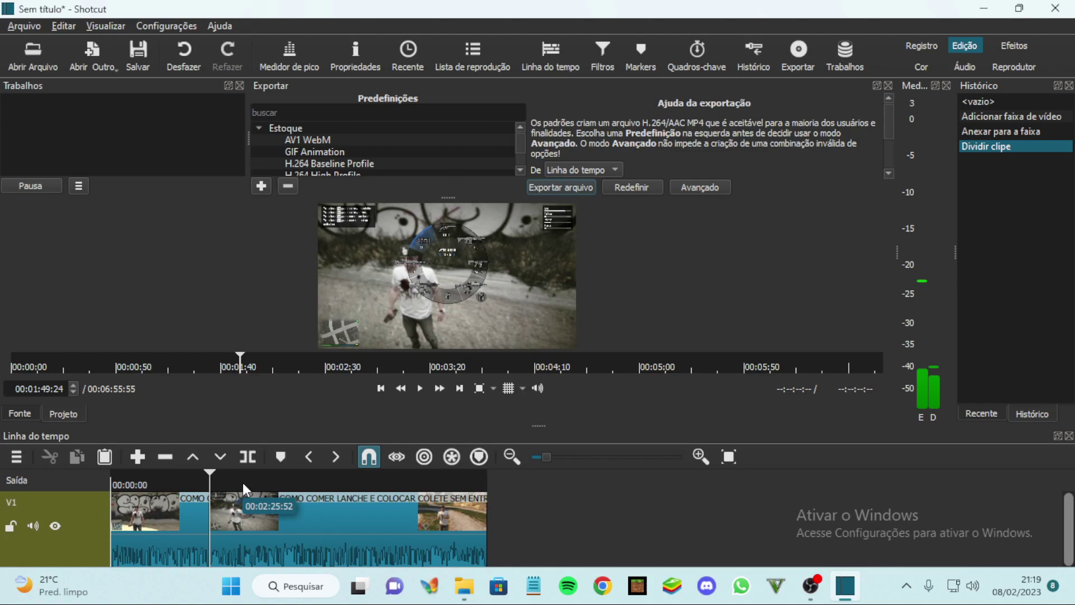
- Cut out the section between the first split and 00:02:25:52, and move the following clip back to close the gap
left_click(243, 482)
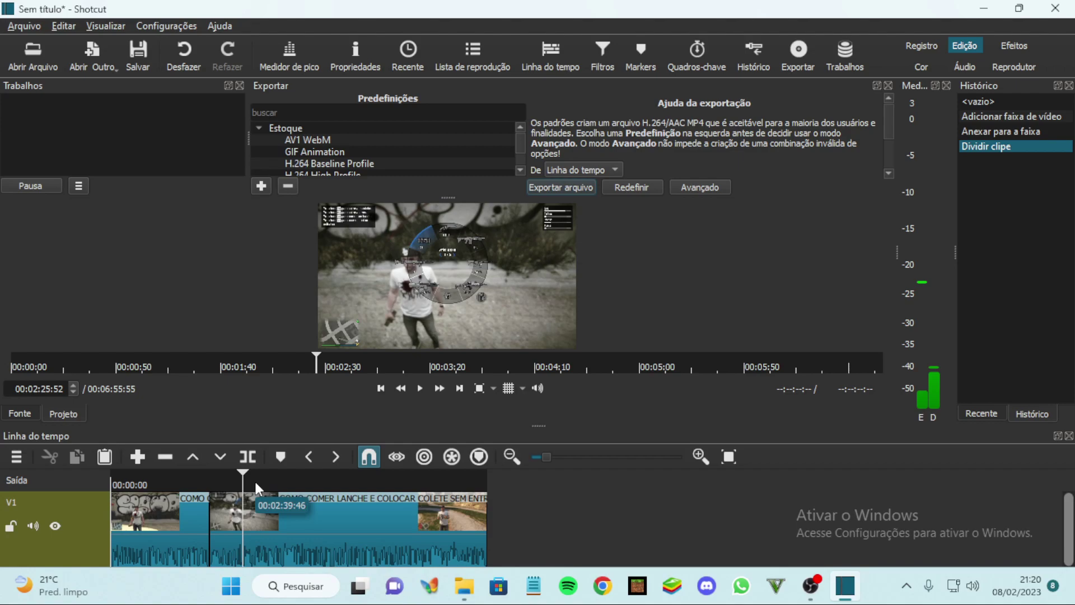
key("s")
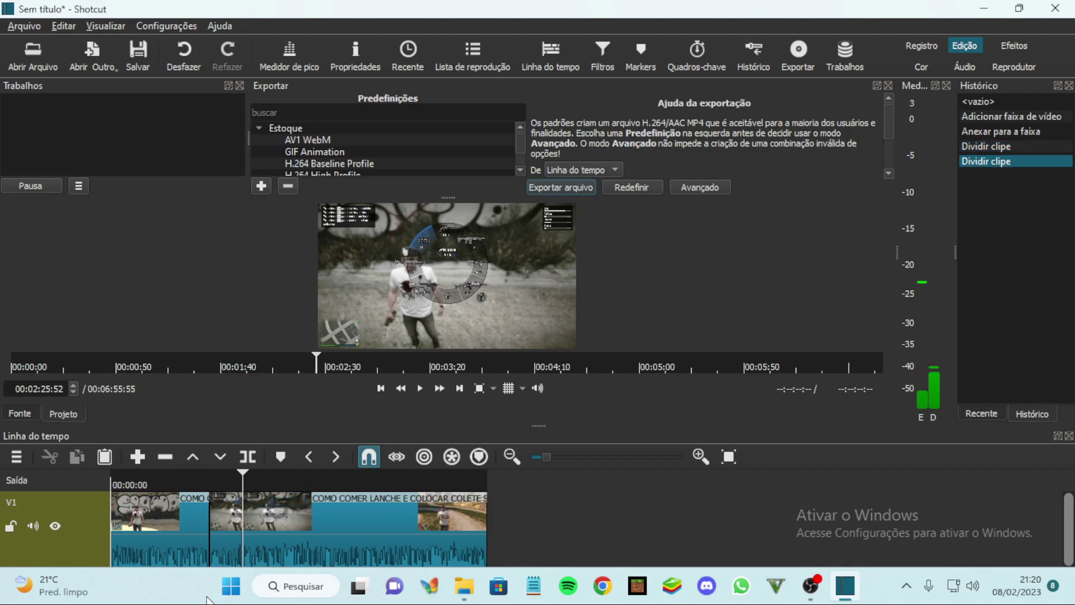
left_click(228, 527)
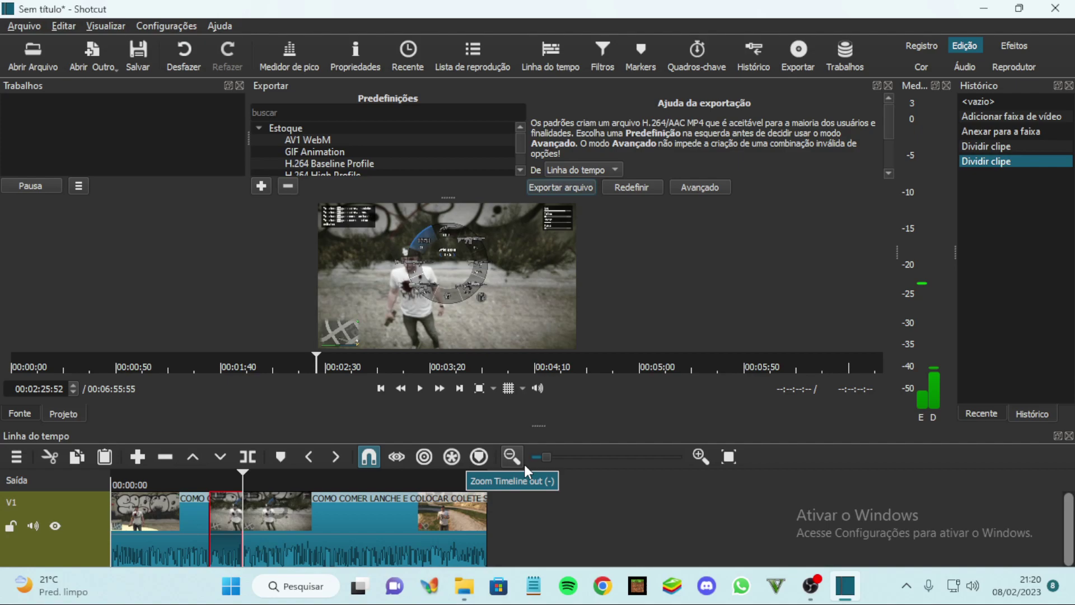
key("Delete")
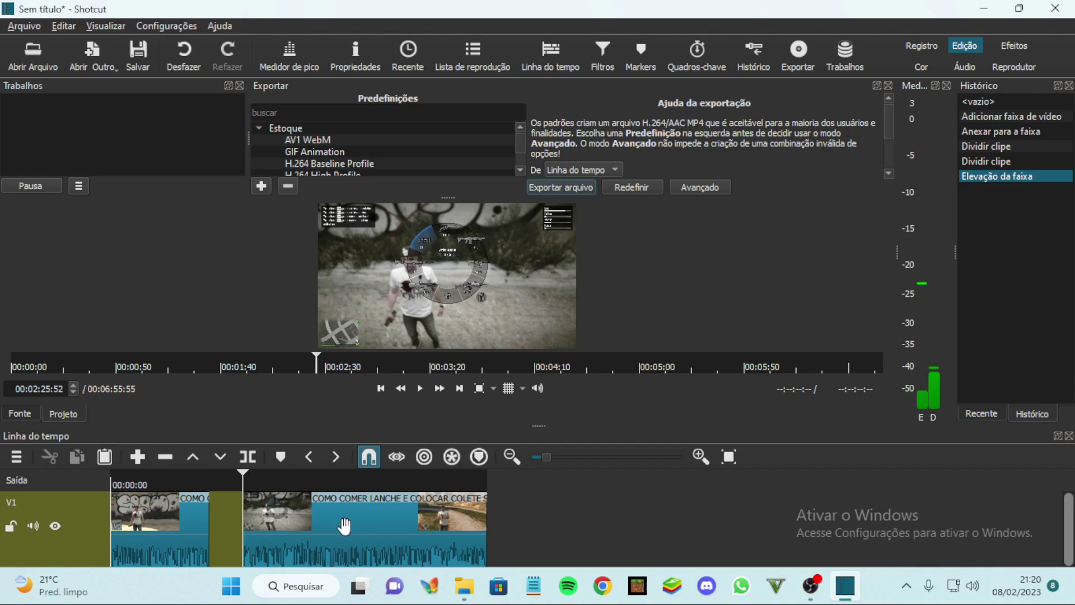
left_click_drag(344, 525, 301, 523)
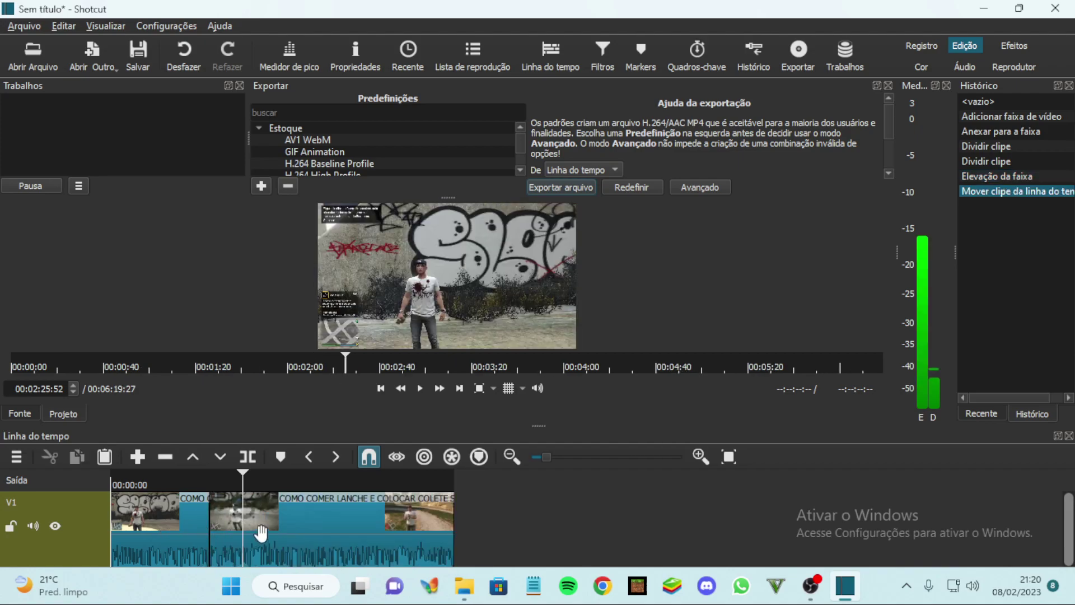
left_click(336, 553)
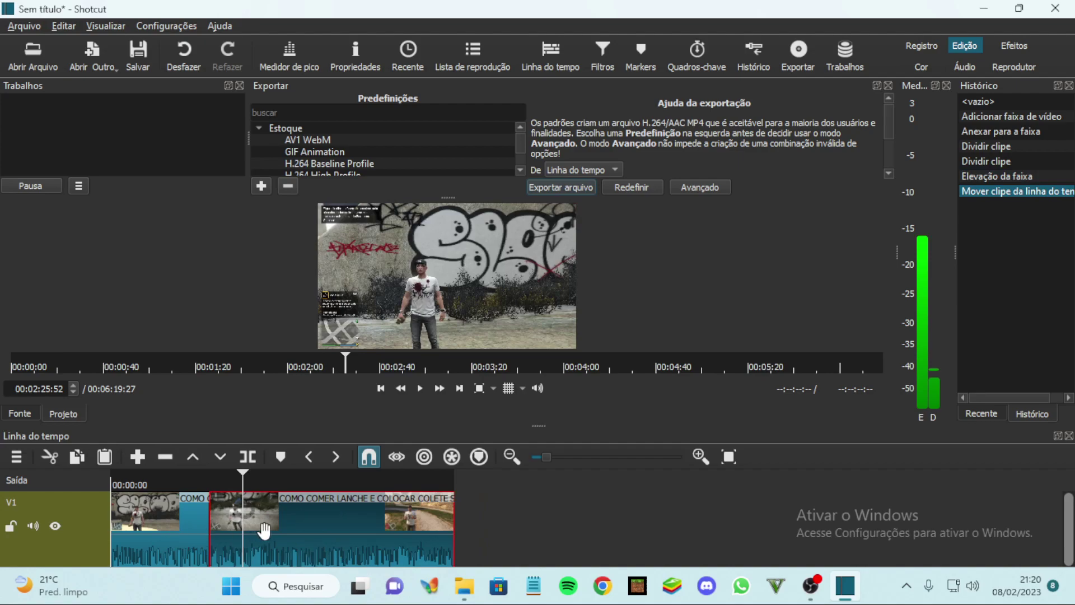
key("End")
left_click(141, 535)
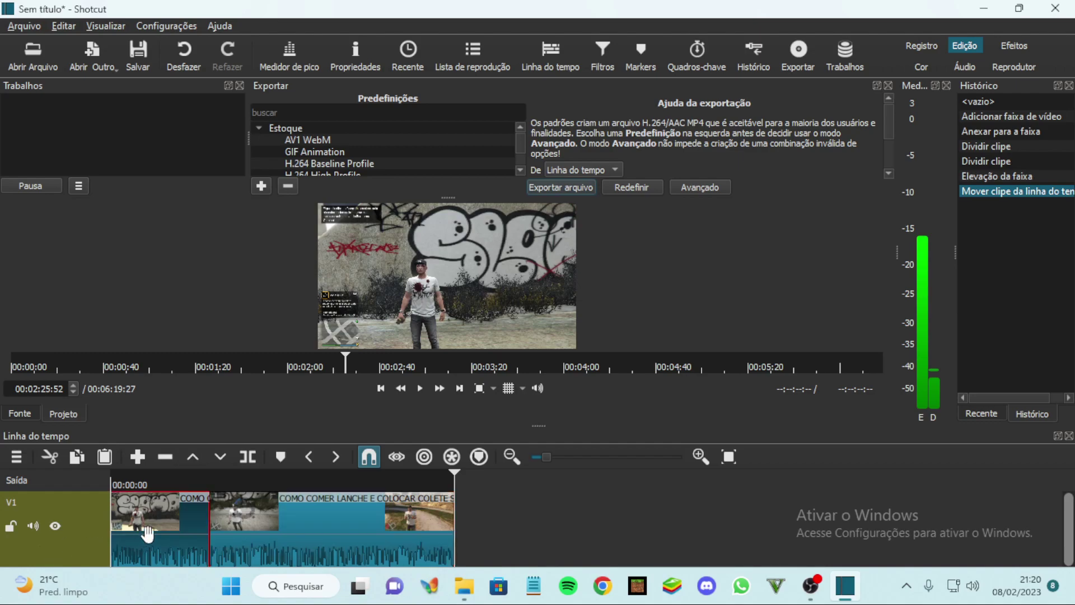
left_click(311, 532)
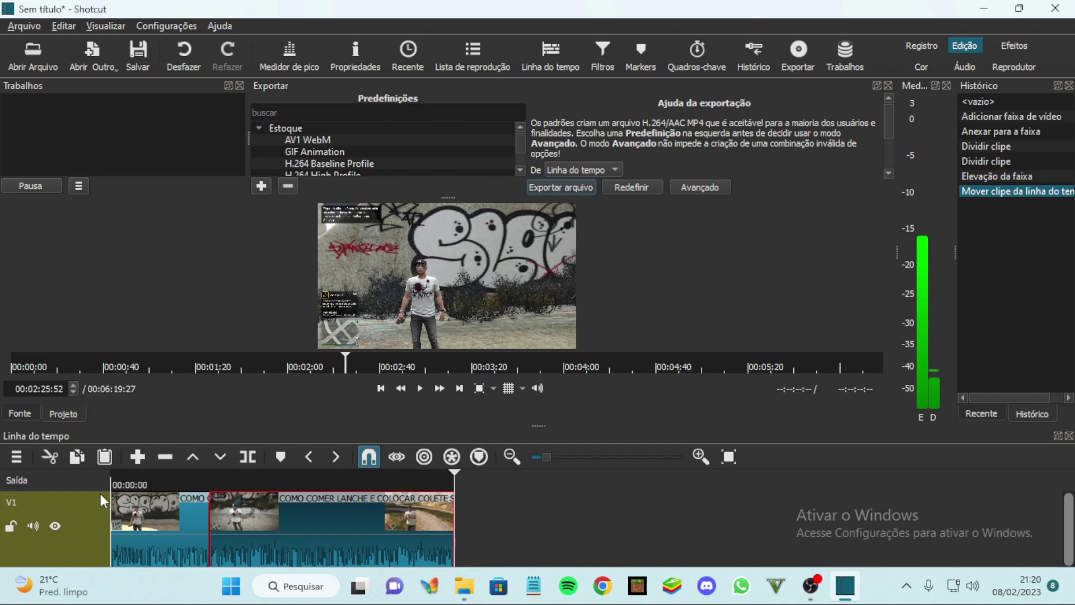
left_click(251, 477)
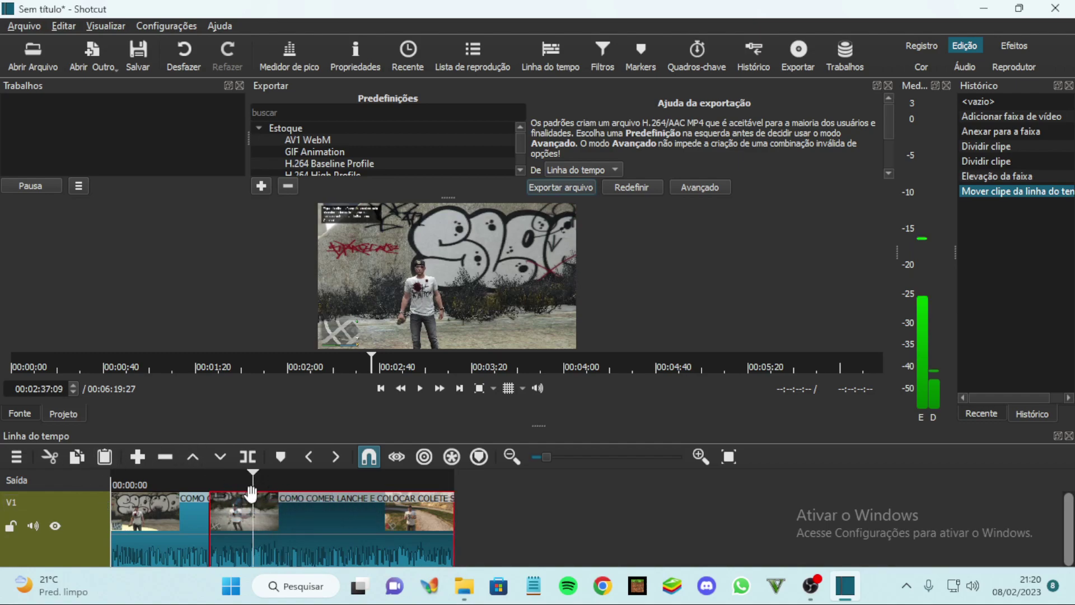
left_click(518, 518)
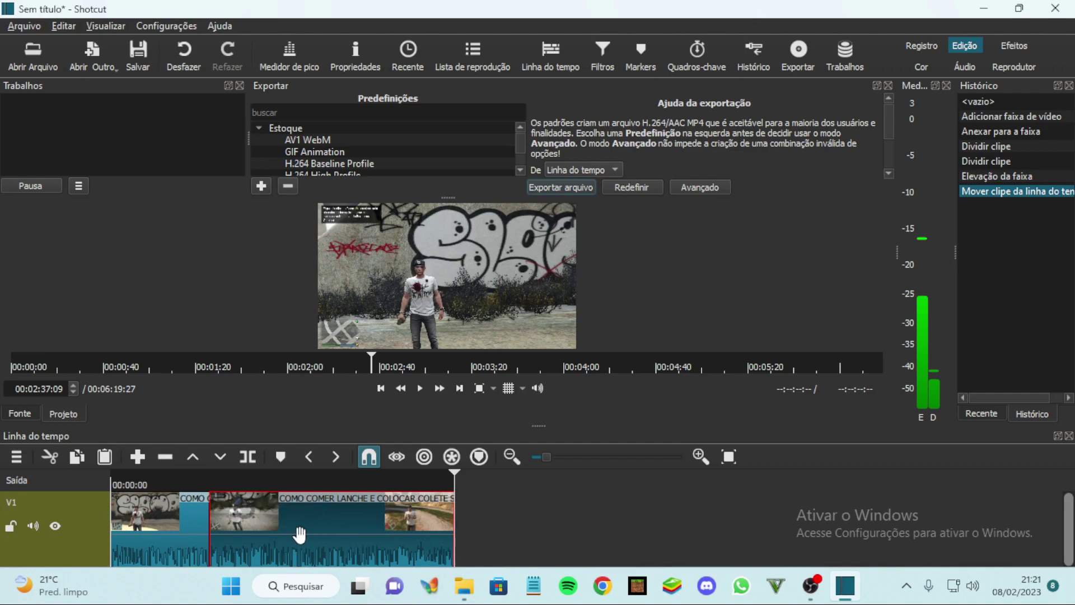
- Split the second clip at 00:03:11:01 and delete everything after the cut
left_click(283, 479)
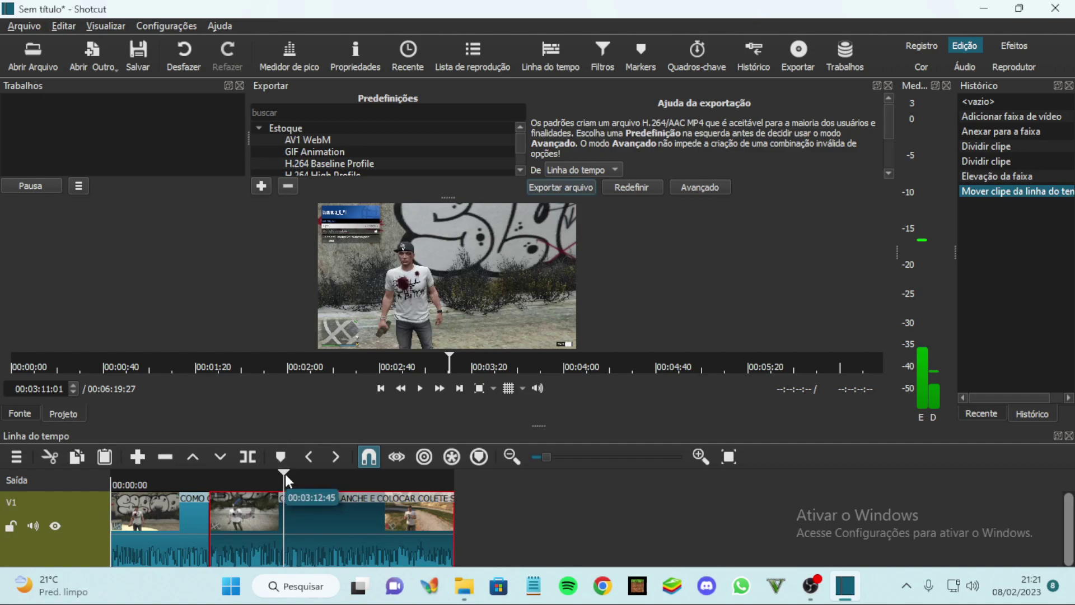
key("s")
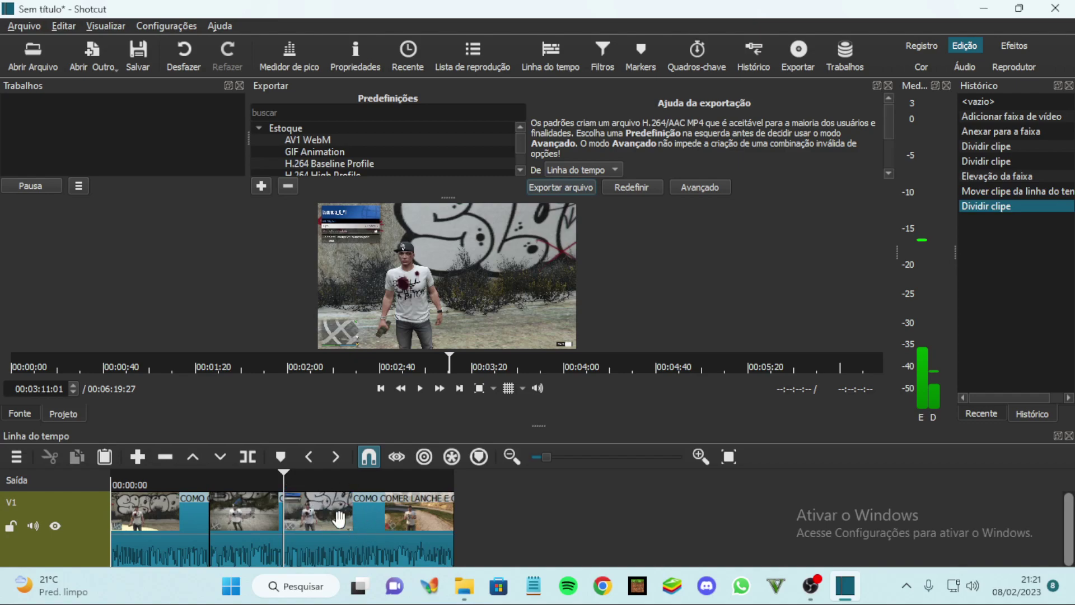
left_click(354, 538)
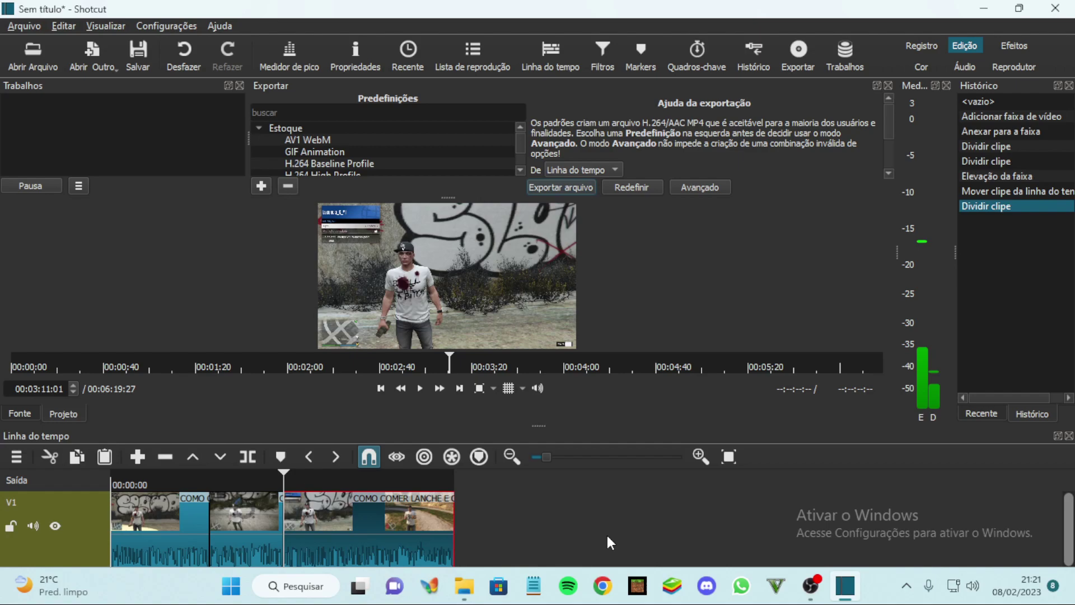
key("Delete")
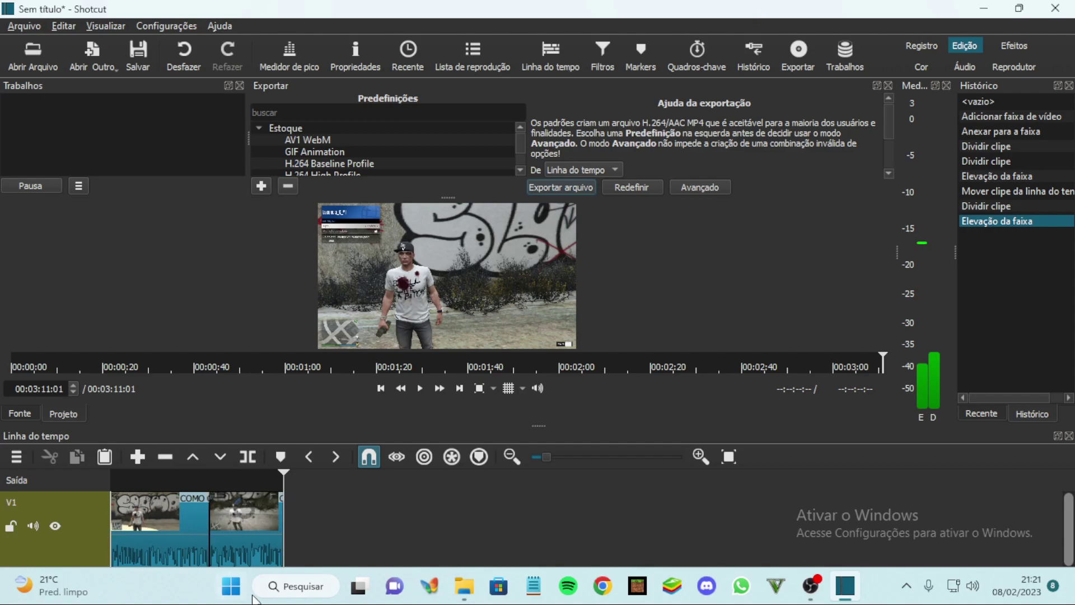
- Split the first clip at 00:01:38:59 and delete the part before the cut
left_click(199, 472)
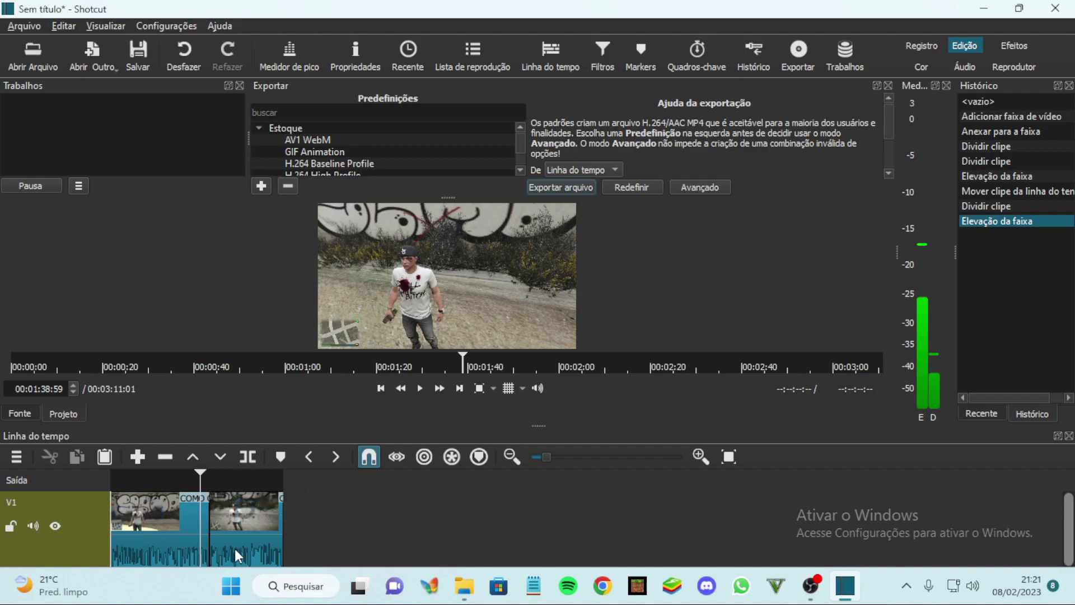
key("s")
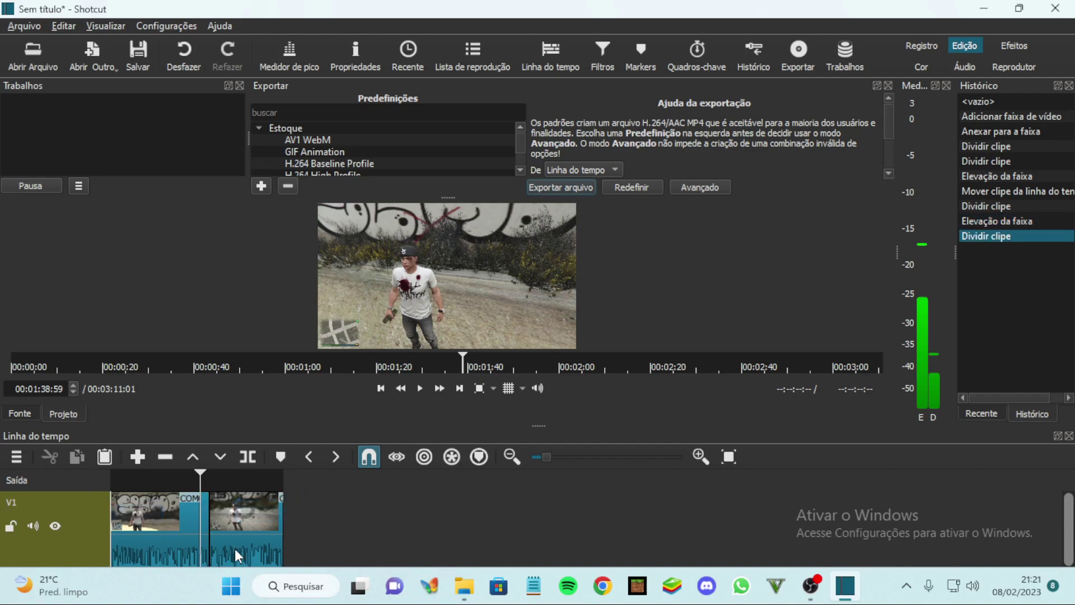
left_click(150, 526)
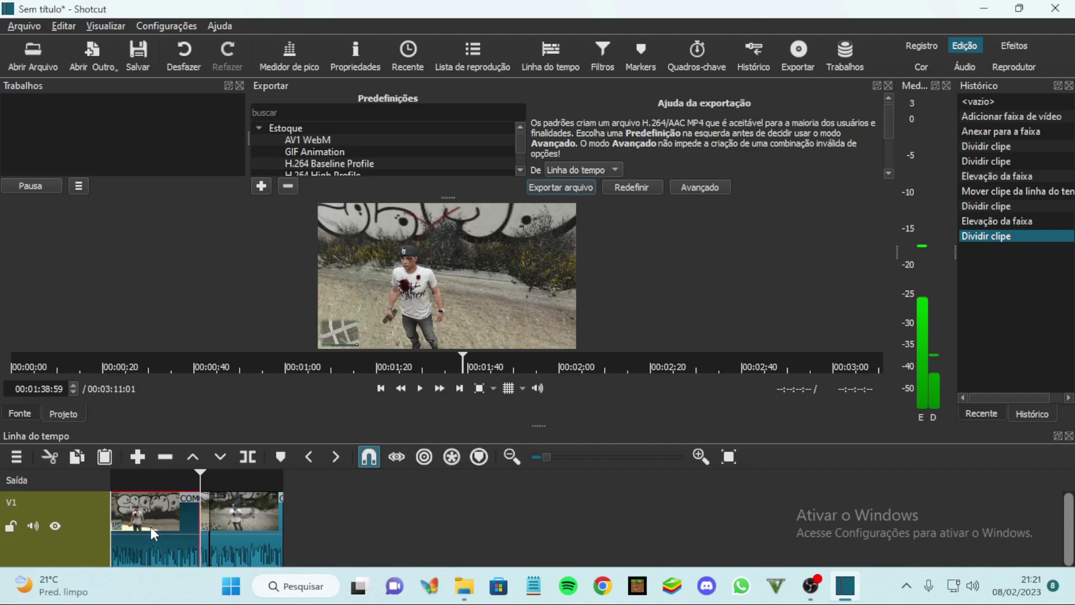
key("Delete")
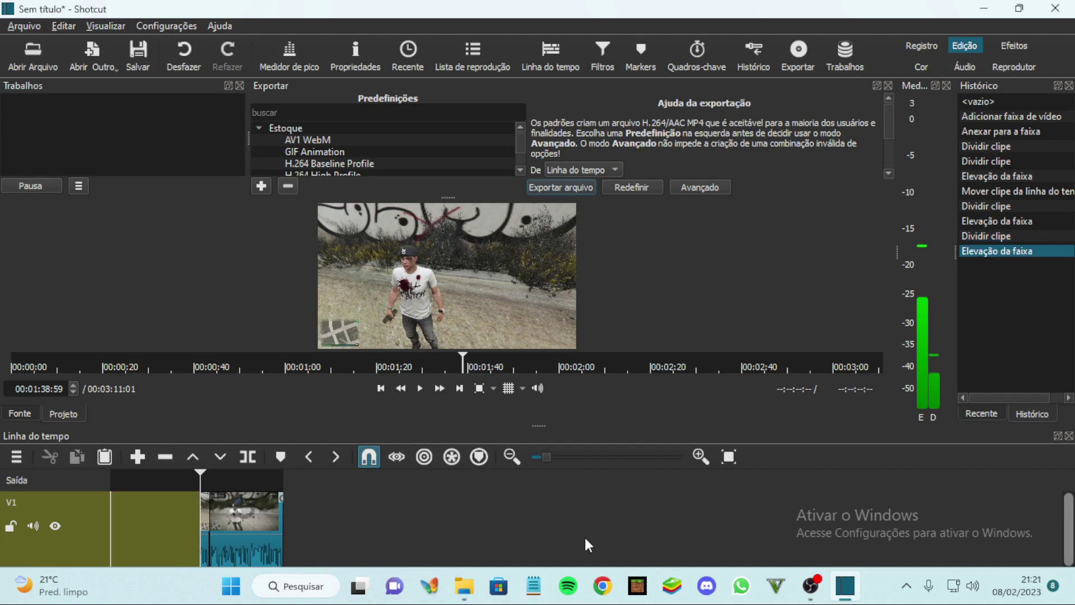
- Move the short first remaining clip to the start of the timeline and place the other clip directly after it
left_click_drag(240, 524, 267, 527)
left_click(306, 485)
left_click(205, 514)
left_click_drag(205, 514, 105, 513)
left_click(283, 523)
left_click_drag(283, 524, 159, 518)
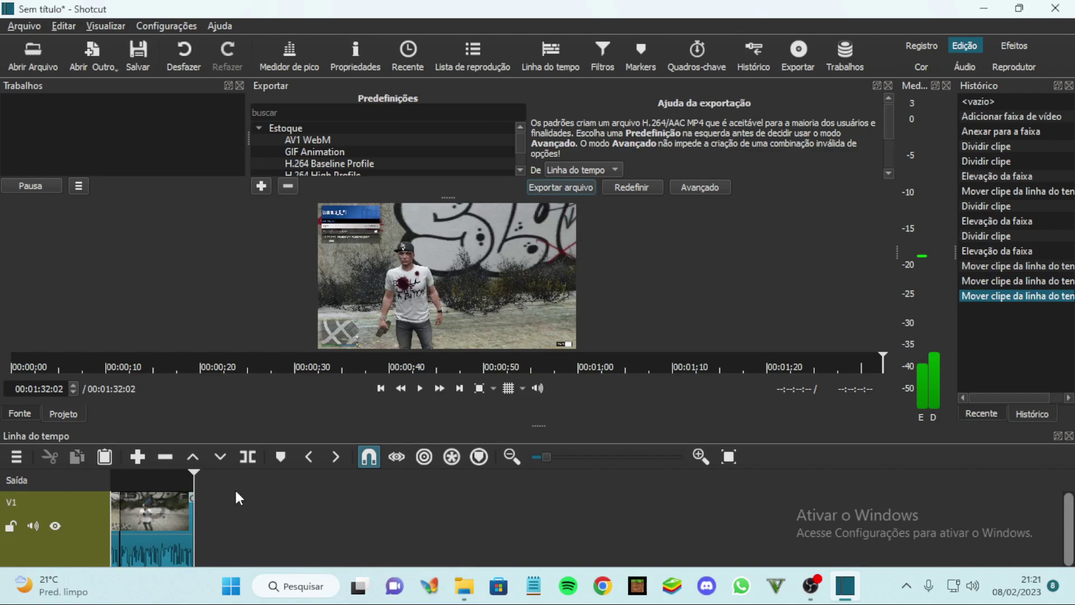
- Undo the clip moves, deletions and splits back to the first split at 00:01:49:24
left_click(177, 63)
left_click(177, 63)
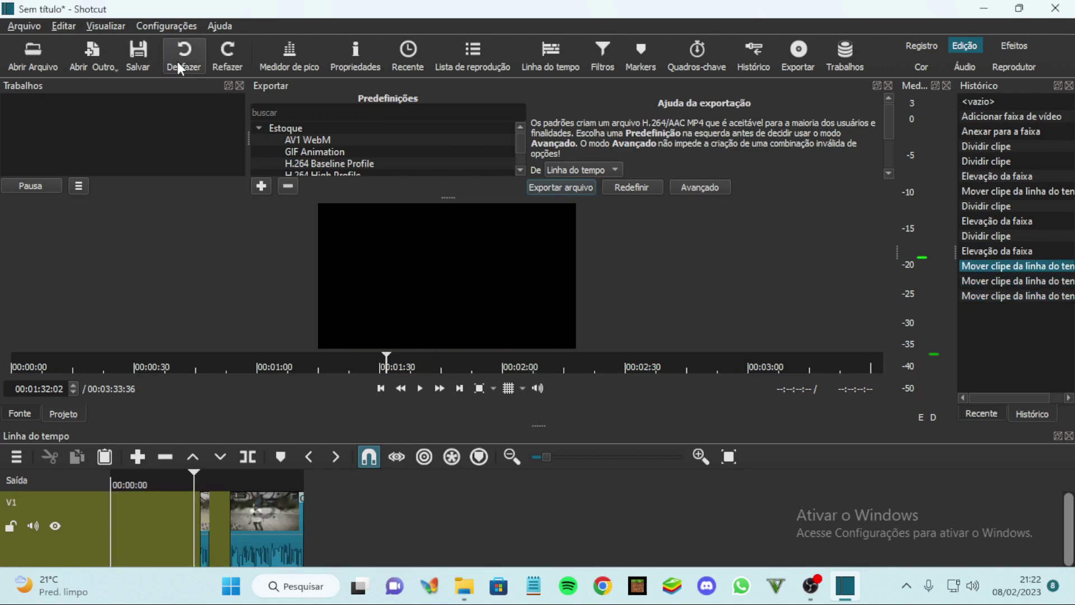
left_click(178, 63)
left_click(177, 63)
left_click(178, 63)
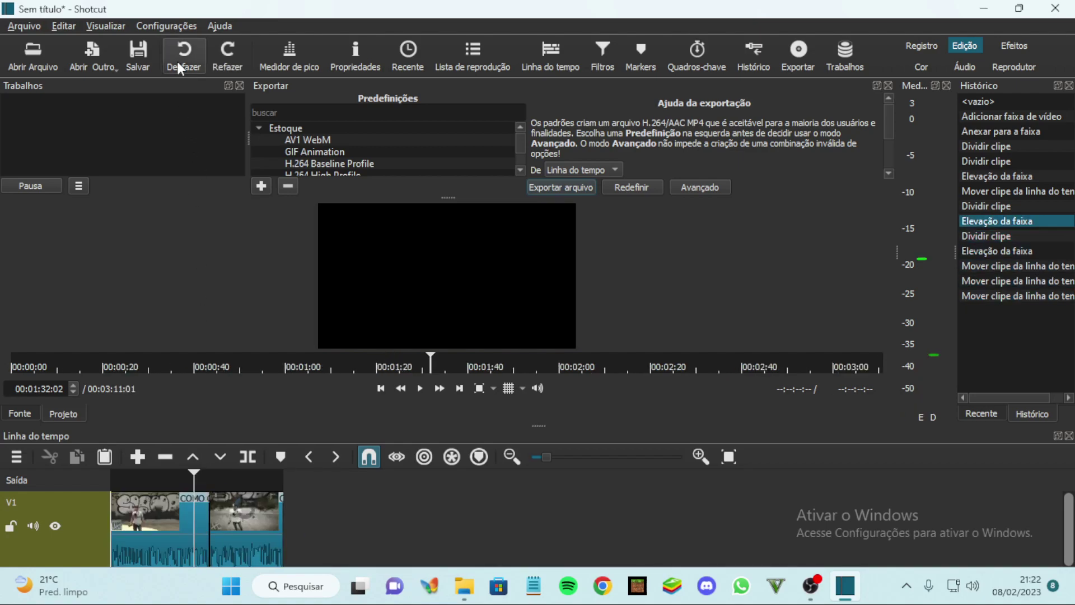
left_click(178, 63)
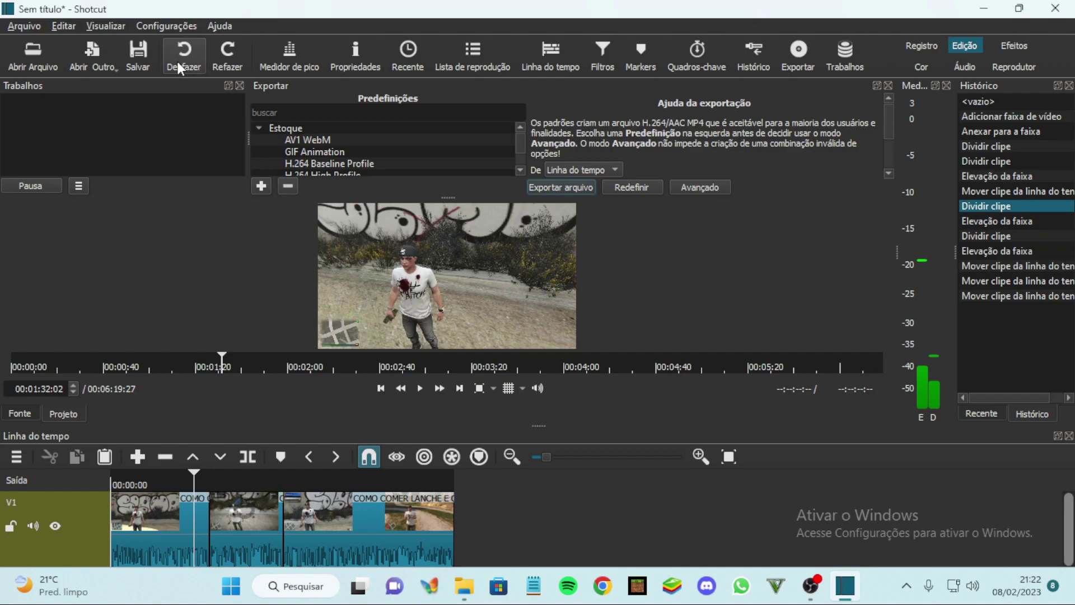
left_click(177, 63)
left_click(178, 63)
left_click(177, 64)
left_click(178, 63)
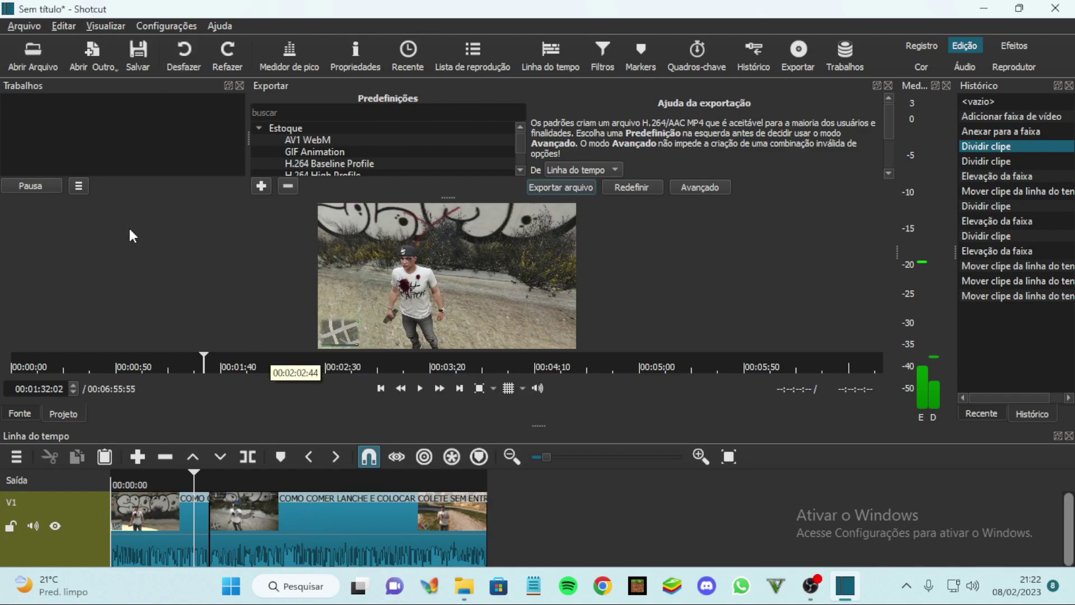
- Undo the remaining split and the clip's placement on the timeline, and redo only the placement
left_click(173, 56)
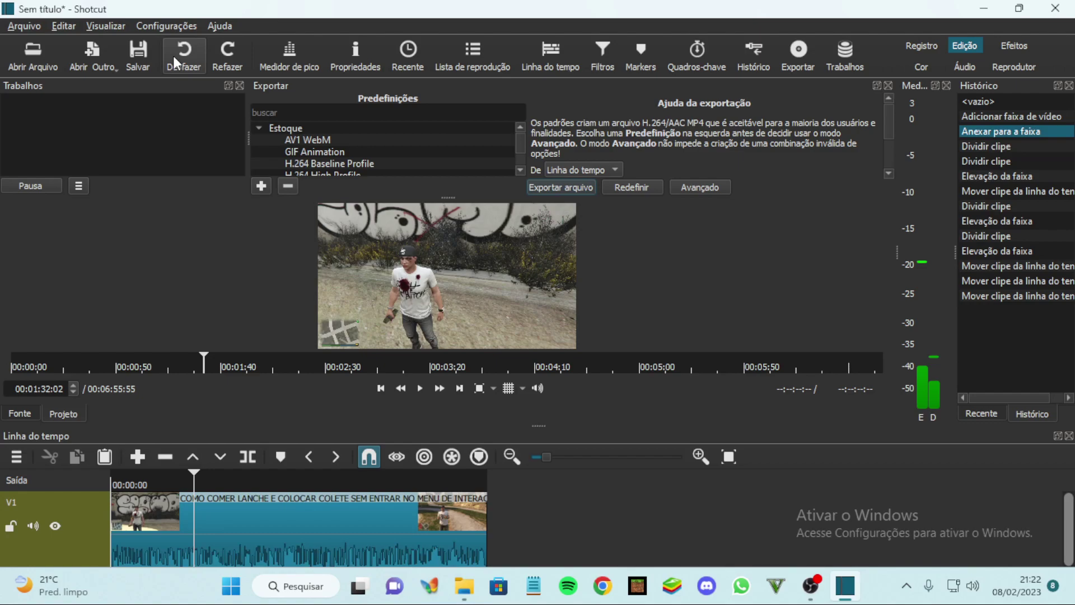
left_click(173, 55)
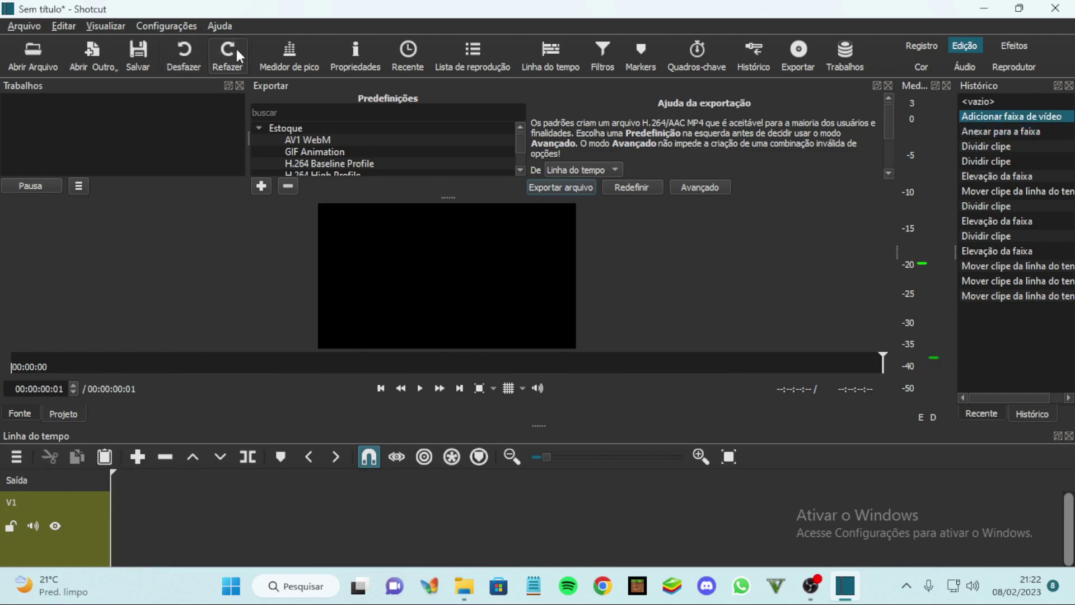
left_click(235, 52)
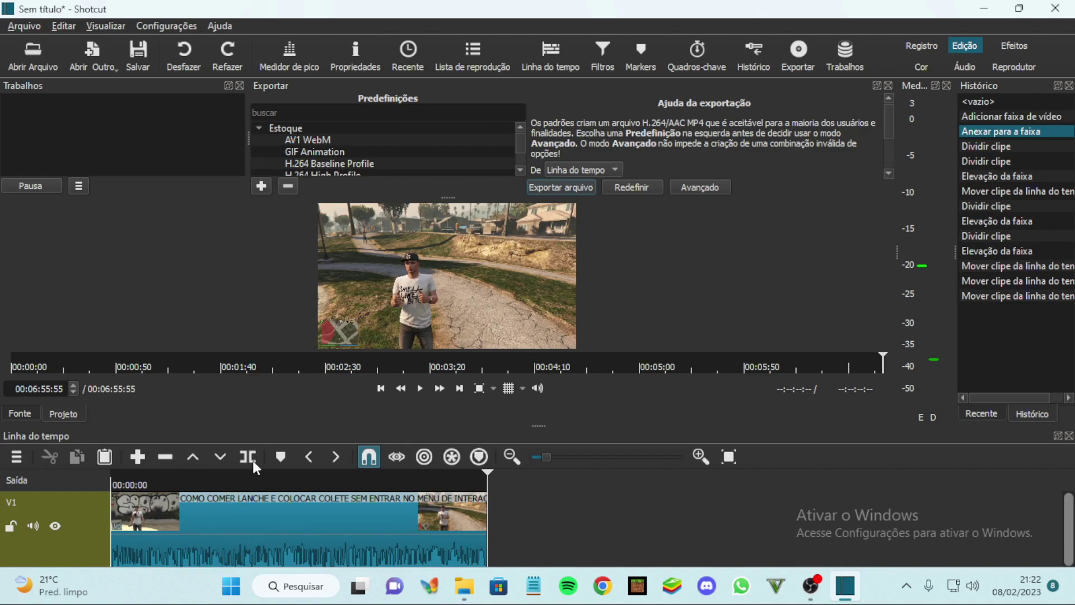
- Split the gameplay clip on the timeline at 00:01:38:07 and at 00:02:14:35
left_click(199, 476)
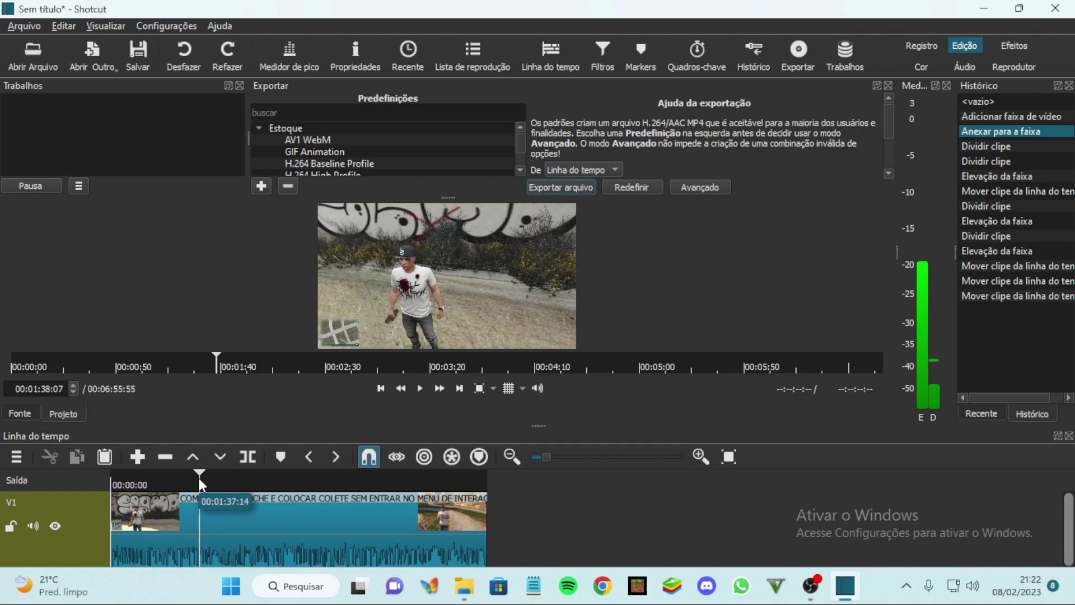
key("s")
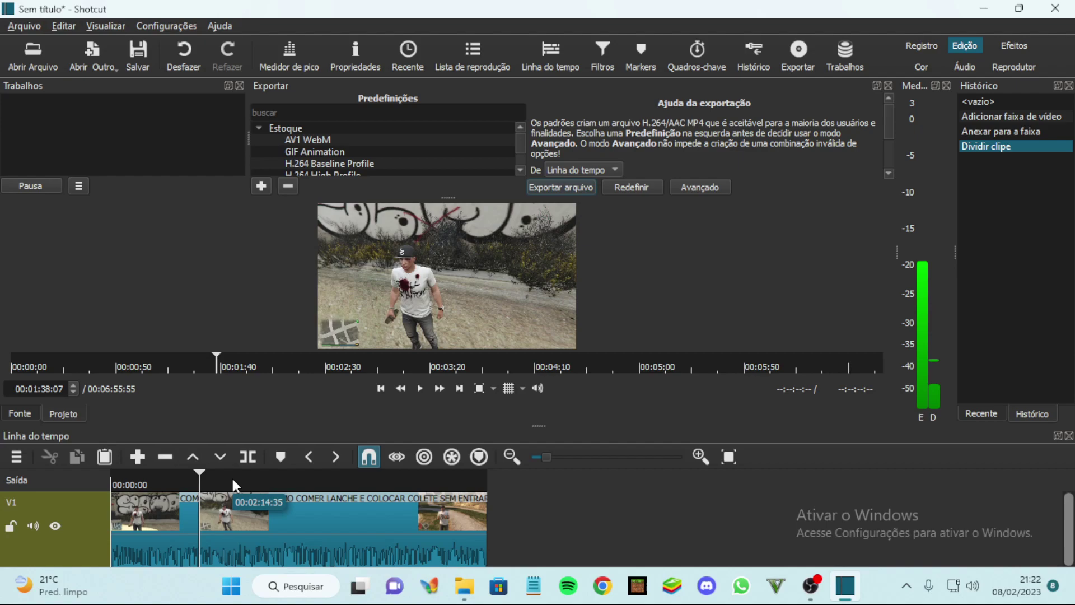
left_click(232, 481)
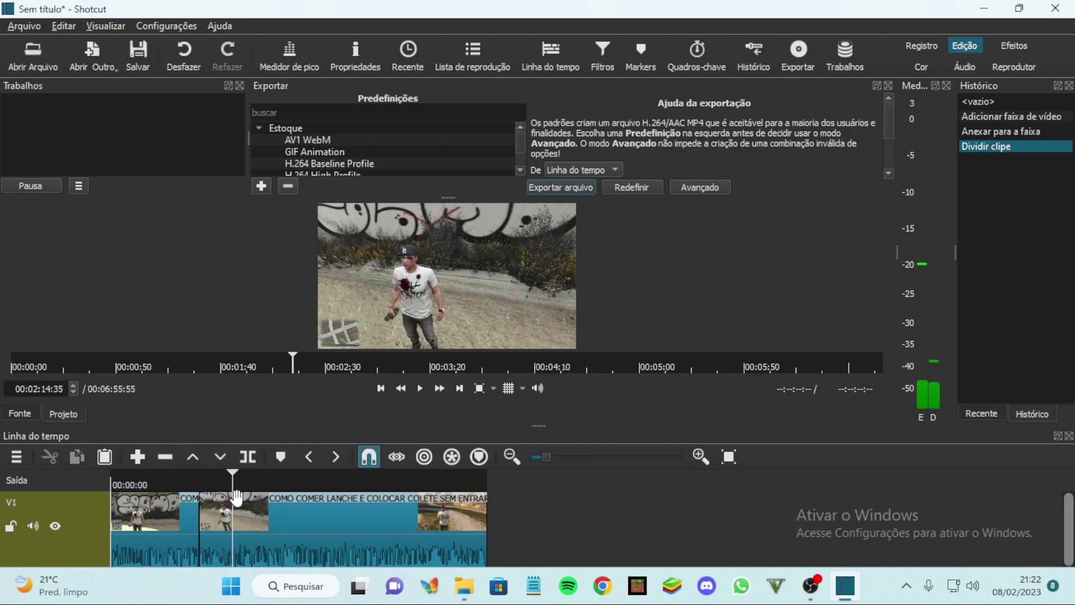
key("s")
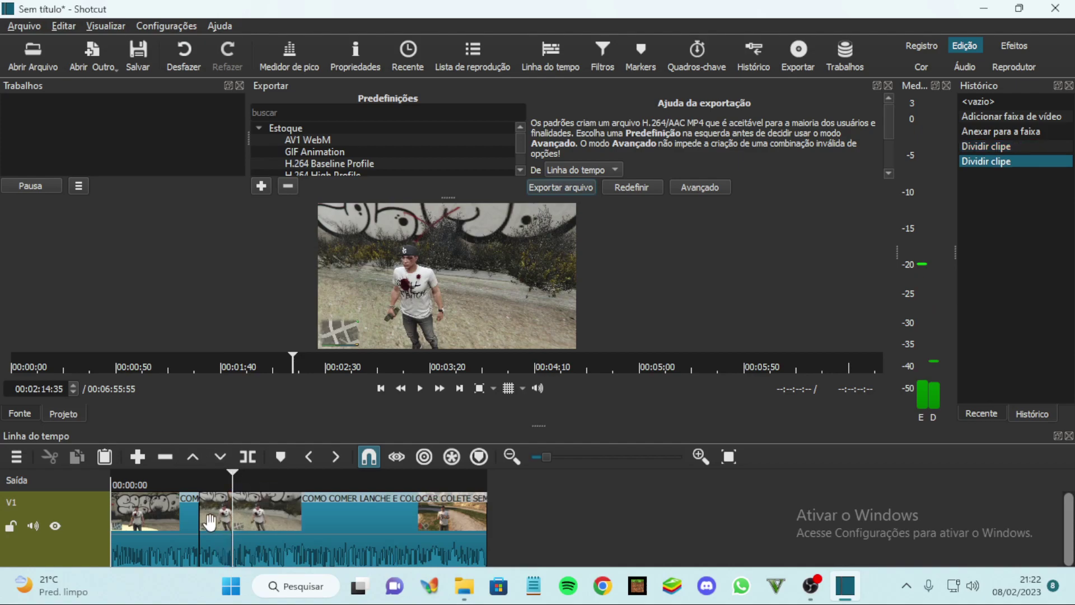
- Remove the middle segment between the two cuts and move the last clip back to close the gap
left_click(217, 520)
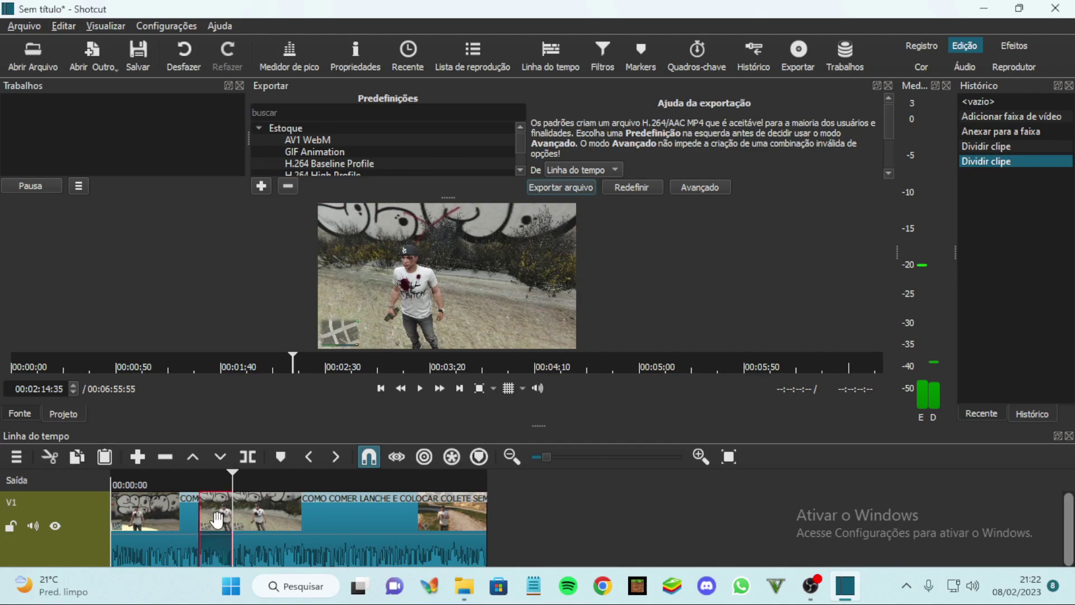
key("z")
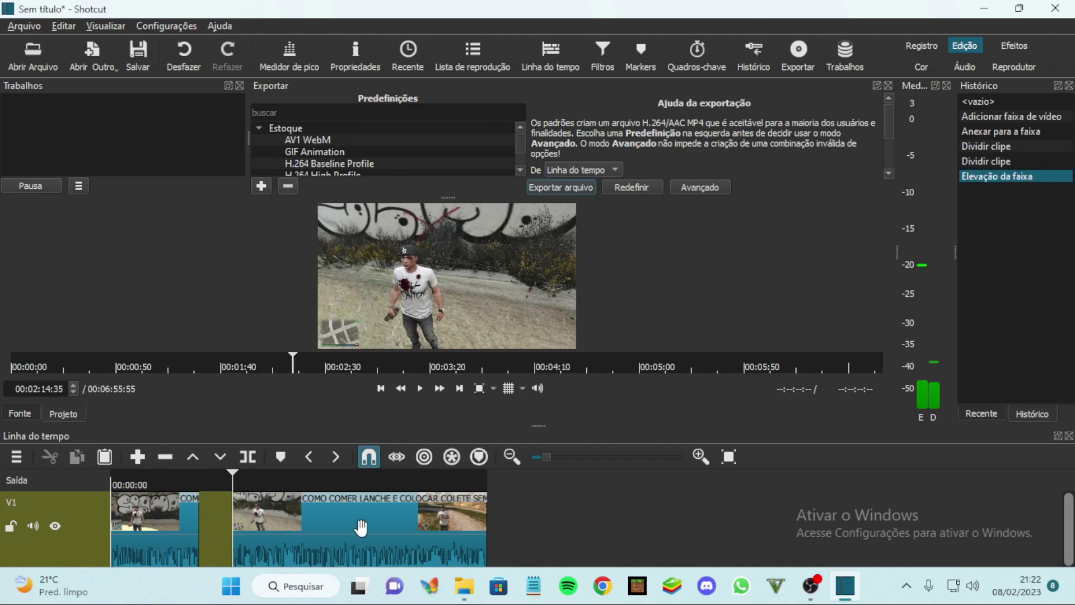
left_click_drag(349, 527, 313, 532)
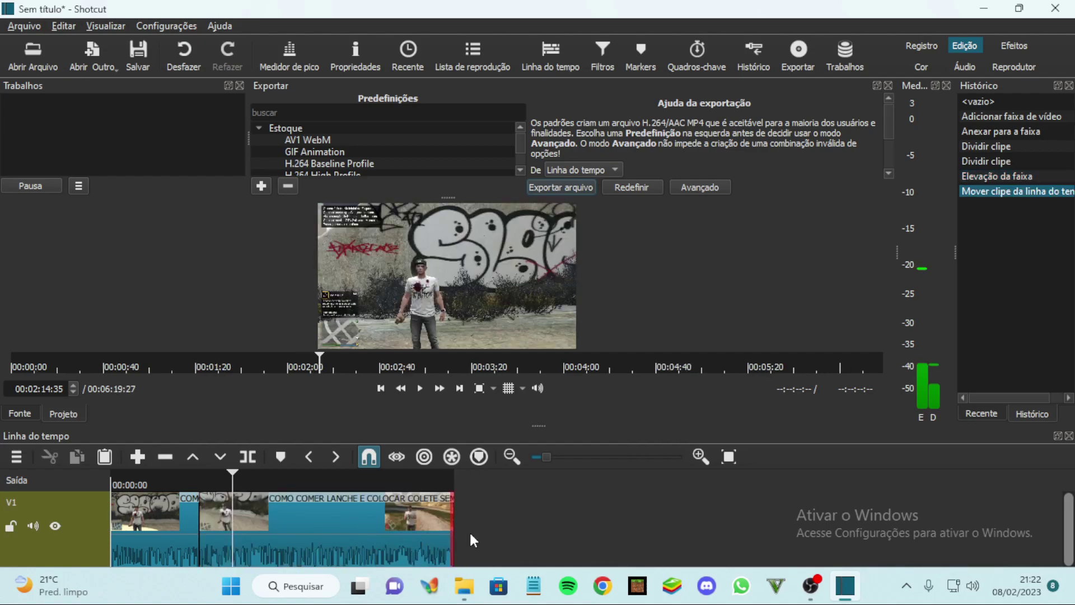
key("End")
- Enlarge the export area and choose the YouTube export preset
left_click_drag(445, 196, 445, 243)
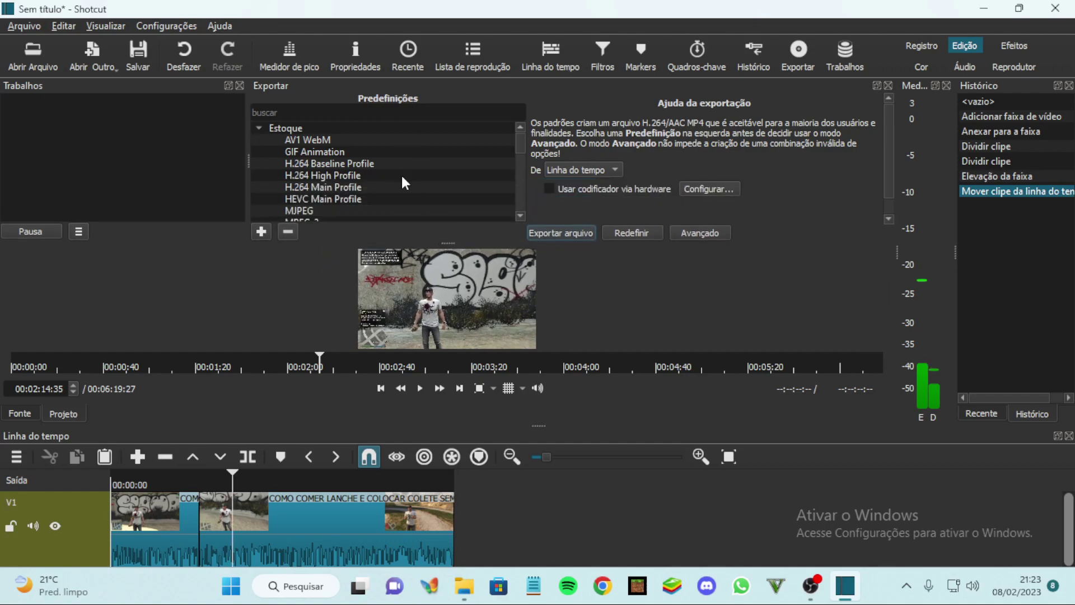
scroll(401, 174, "down", 3)
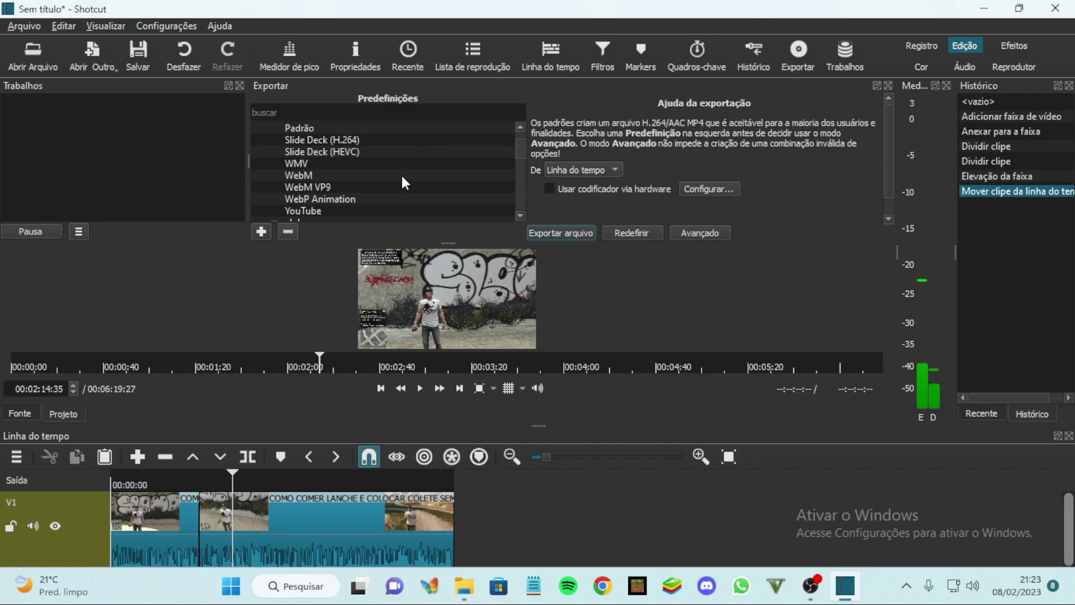
scroll(402, 178, "down", 2)
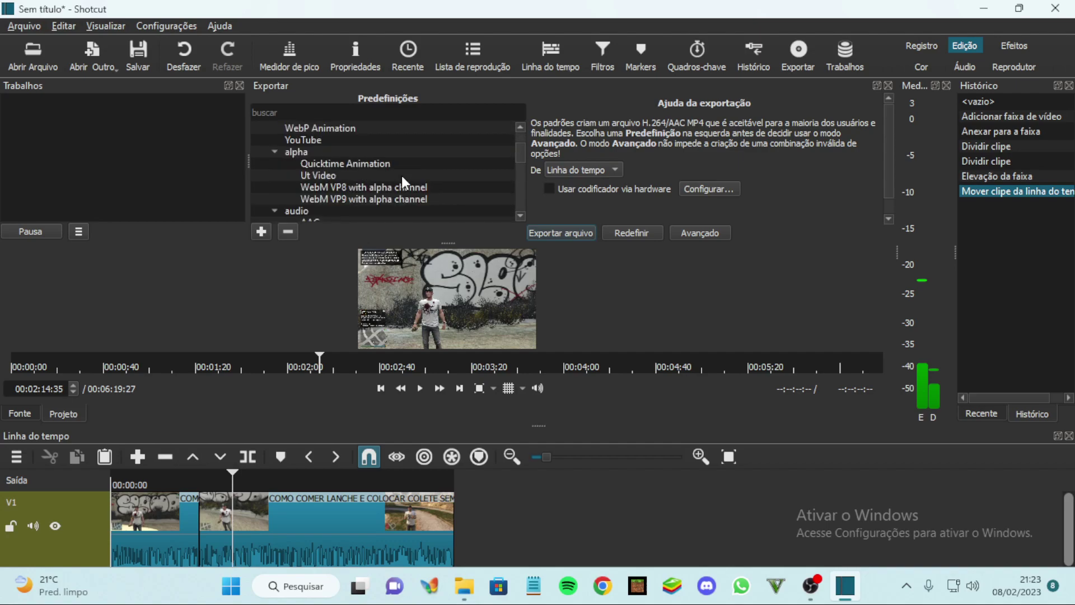
left_click(293, 140)
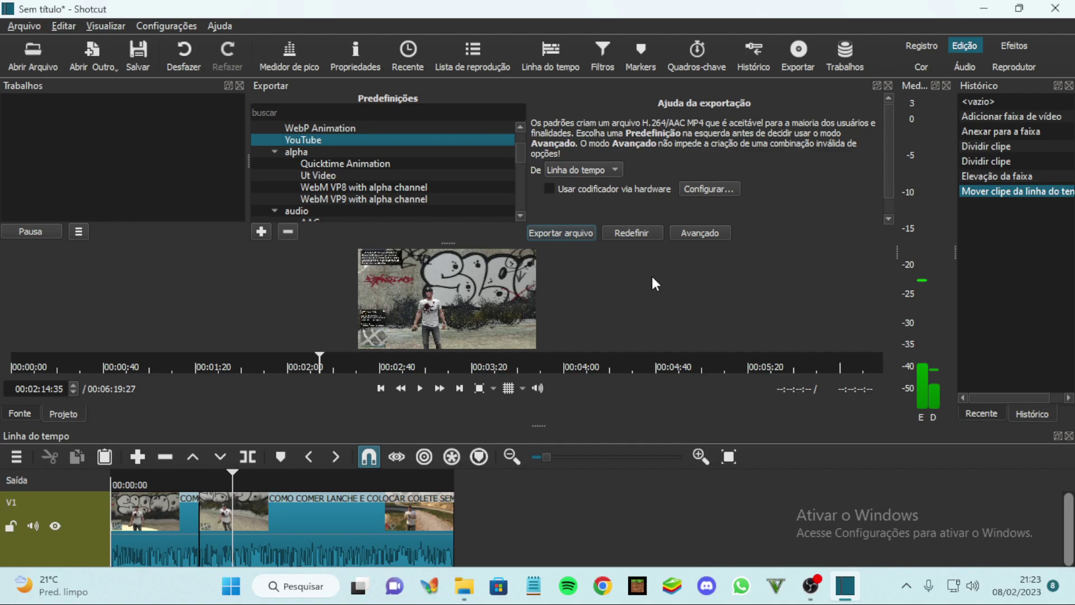
- Show the advanced export settings and set the output format to matroska
left_click(700, 232)
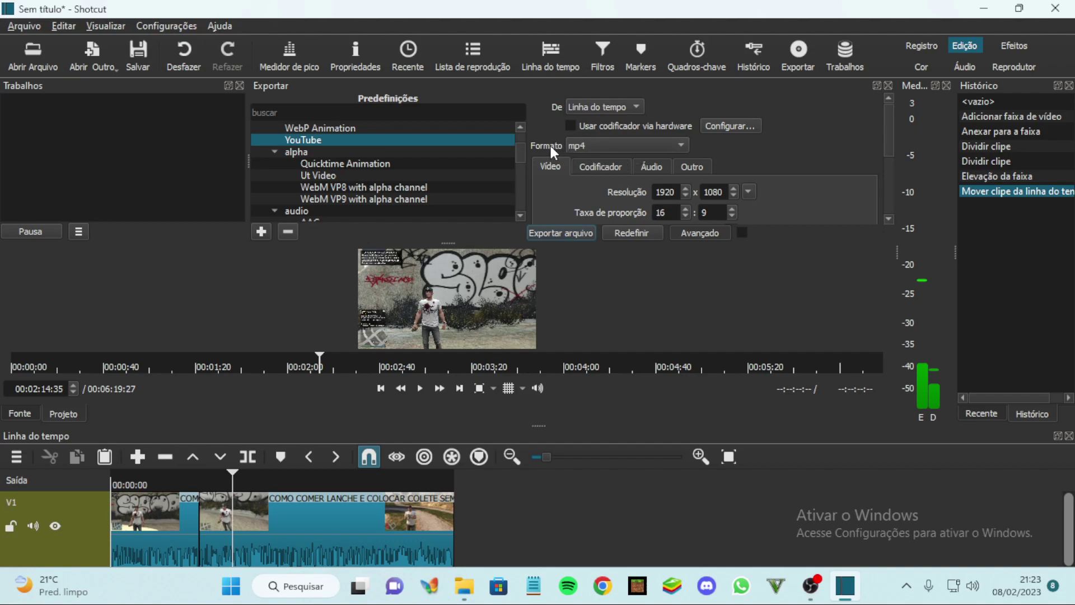
left_click(603, 145)
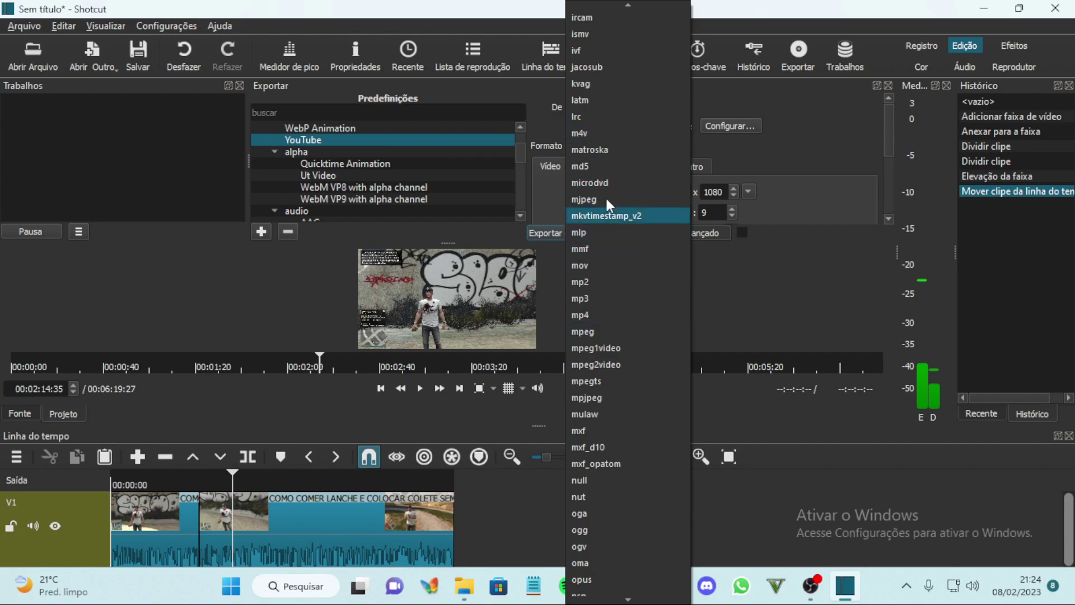
left_click(612, 153)
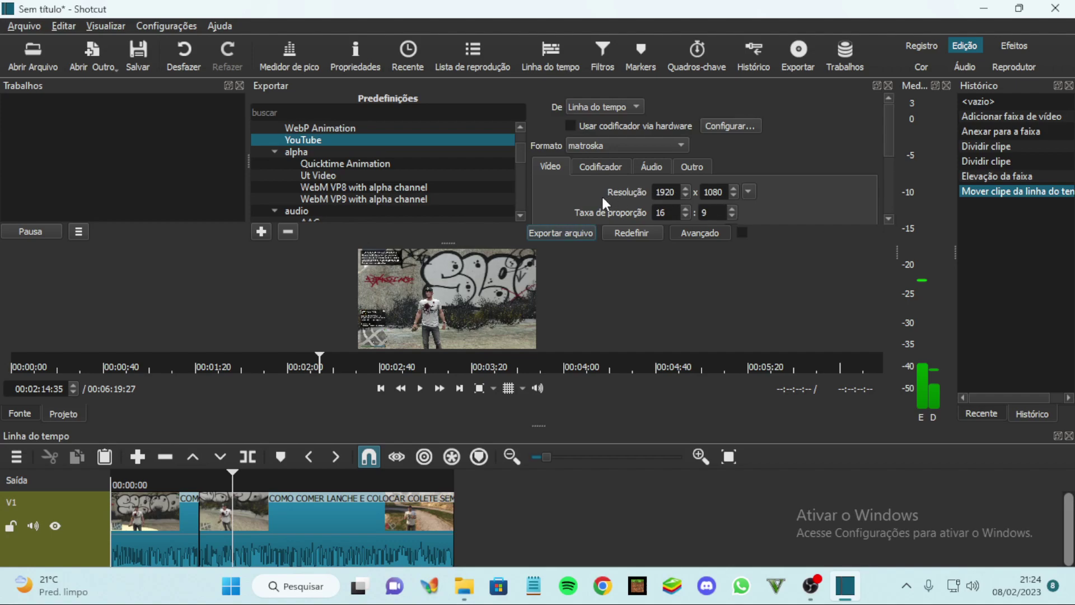
- Set the interpolation in the export's video settings to Bicubic (melhor)
scroll(603, 197, "down", 5)
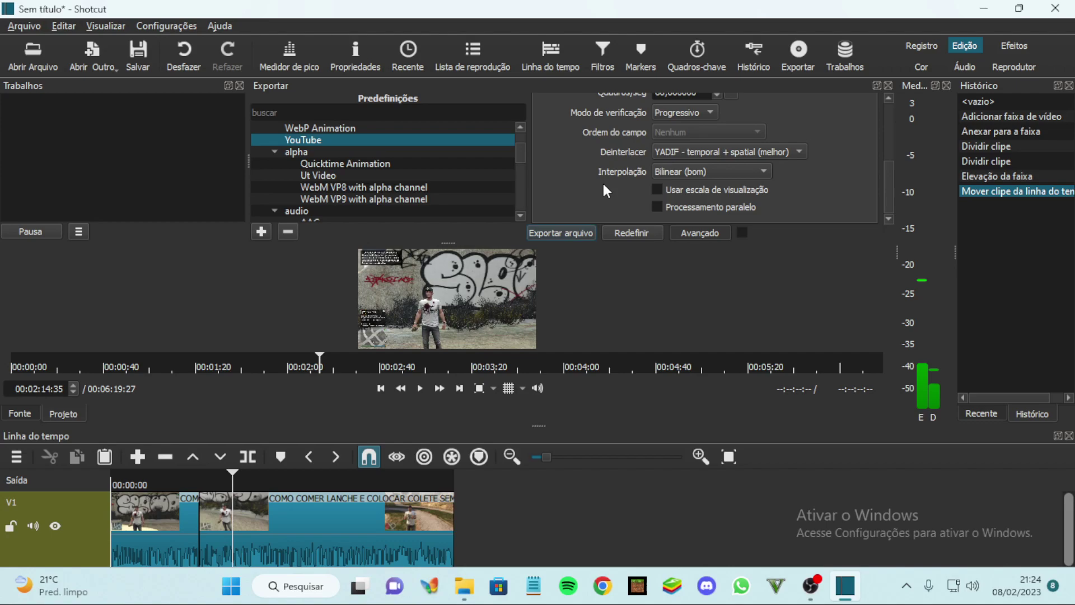
scroll(606, 190, "up", 2)
scroll(605, 191, "down", 2)
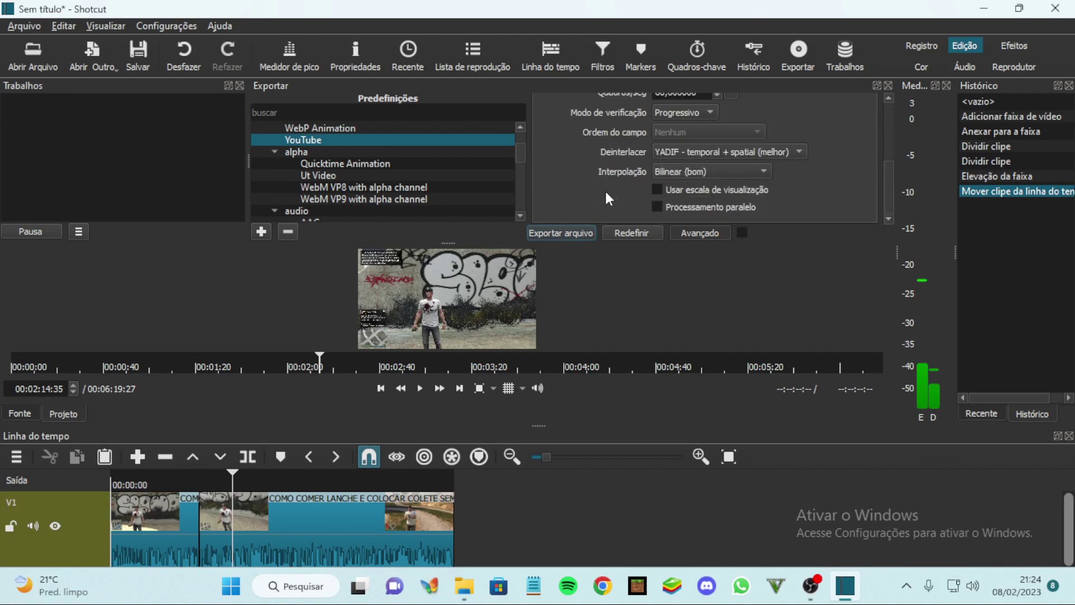
left_click(695, 171)
left_click(717, 187)
scroll(794, 187, "up", 2)
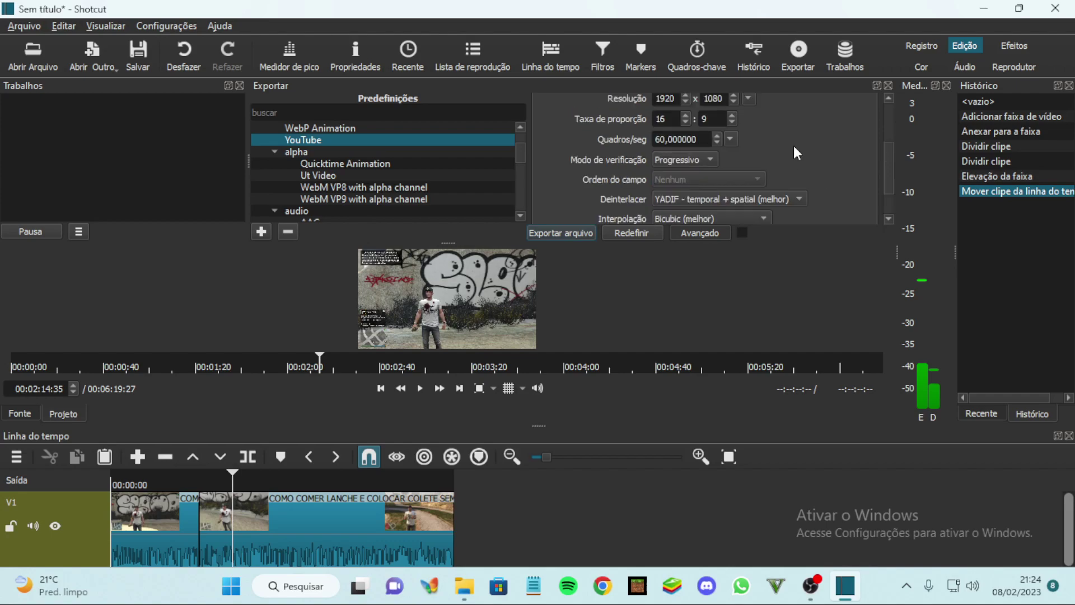
scroll(795, 149, "up", 4)
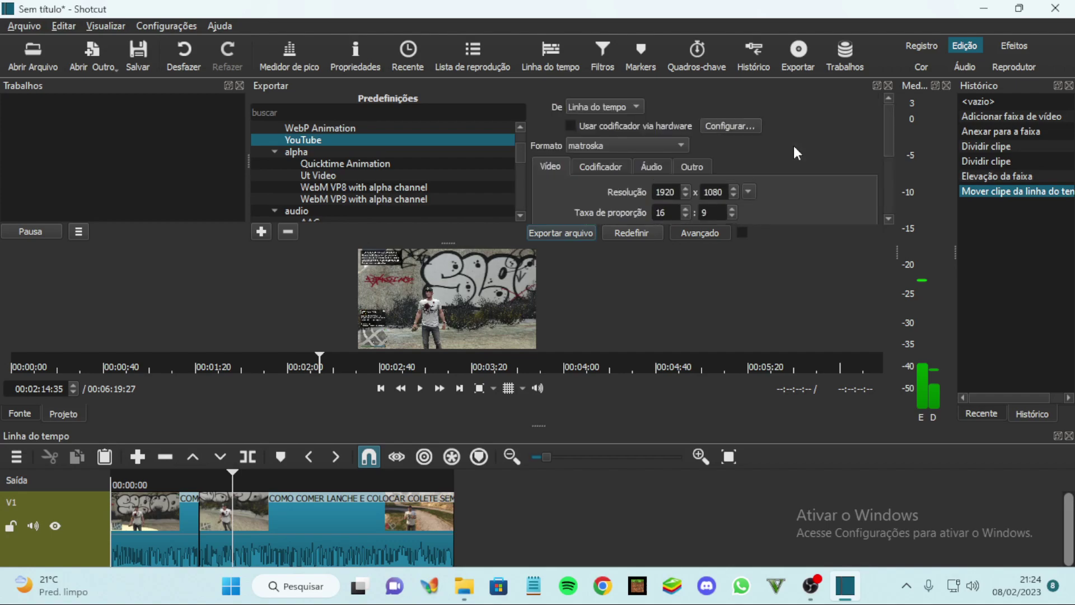
- Set the bit rate in the export's audio settings to 128k
left_click(595, 169)
left_click(648, 165)
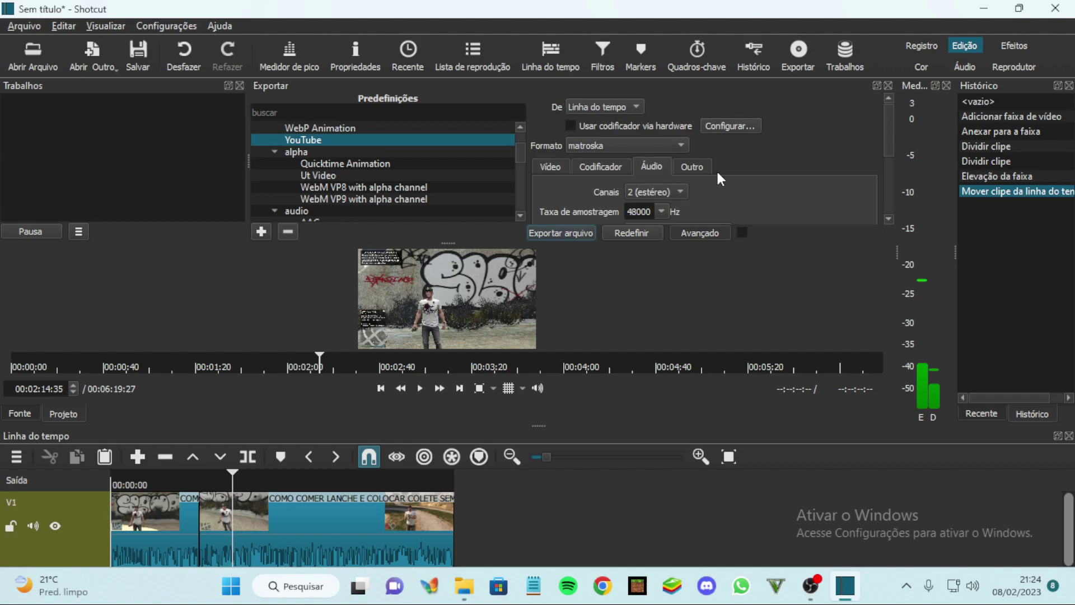
scroll(751, 175, "down", 2)
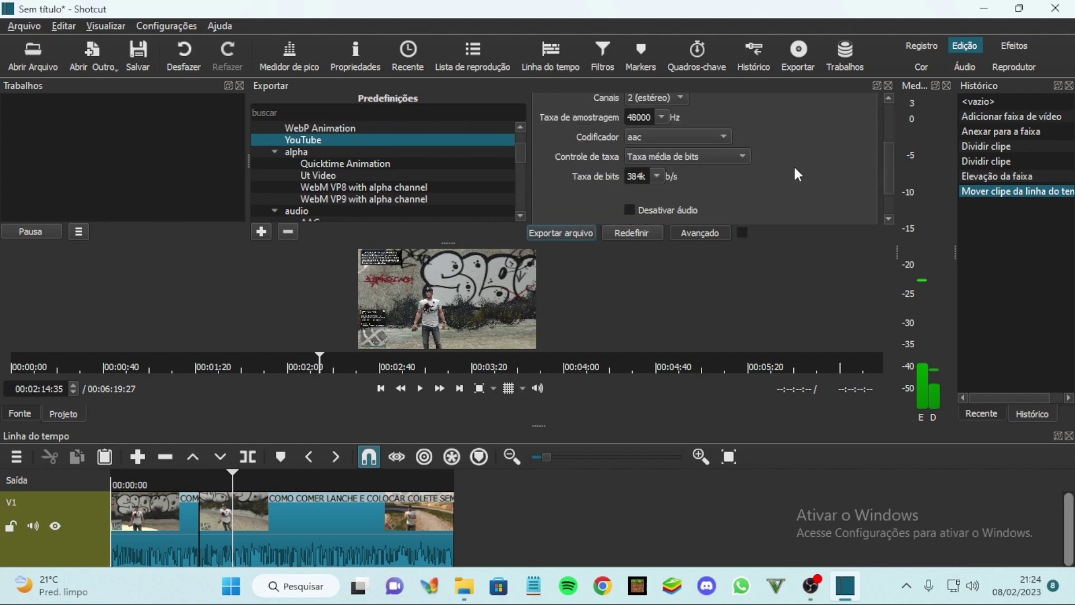
scroll(797, 174, "up", 2)
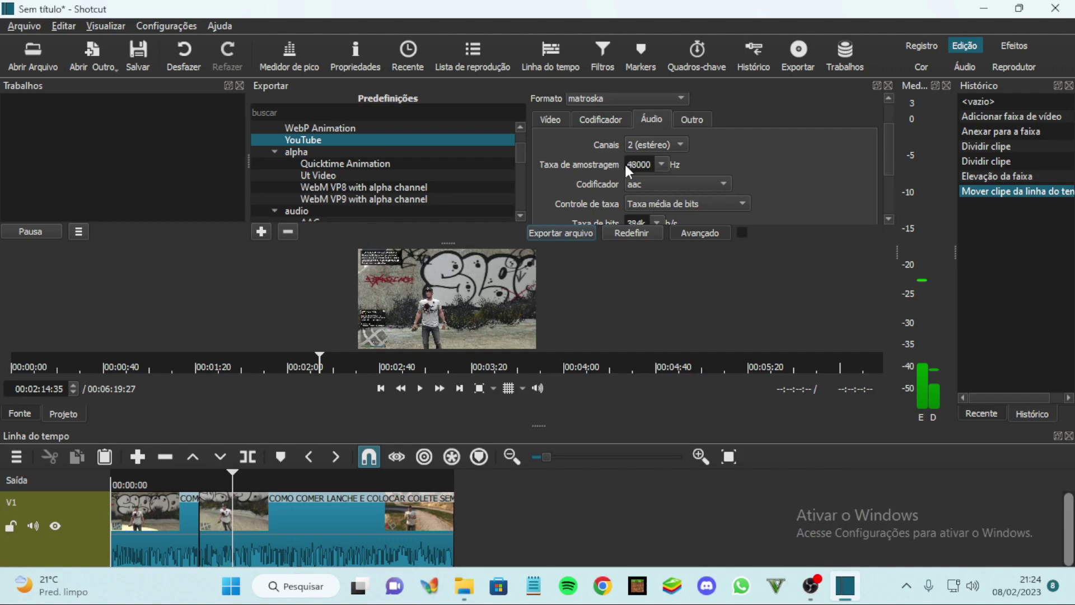
scroll(775, 179, "down", 2)
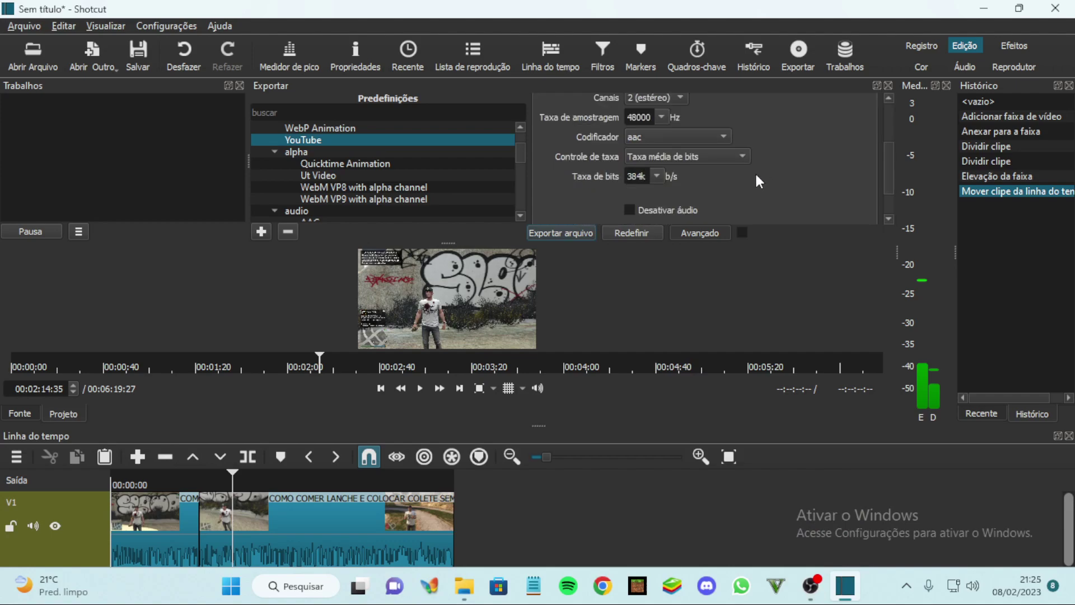
left_click(656, 175)
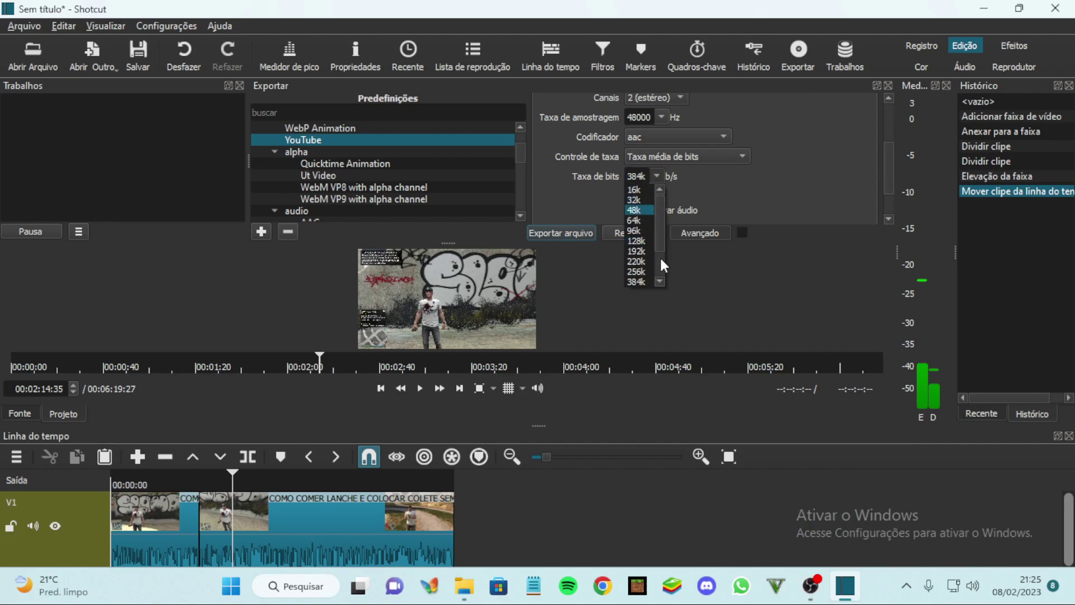
left_click(638, 241)
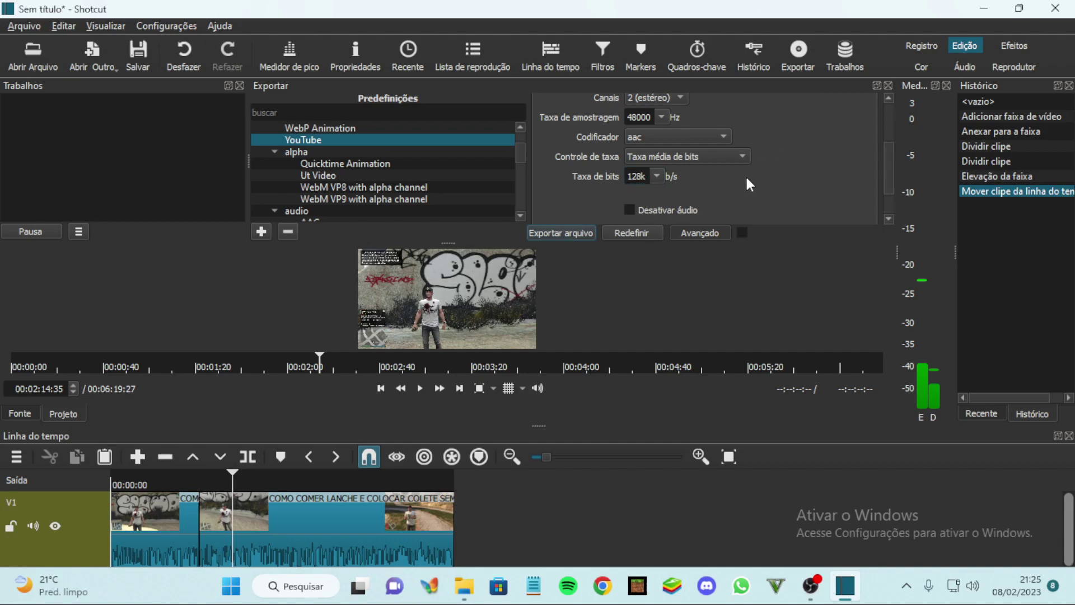
- Review the export's audio settings, its other encoder options and the video settings
scroll(780, 186, "up", 2)
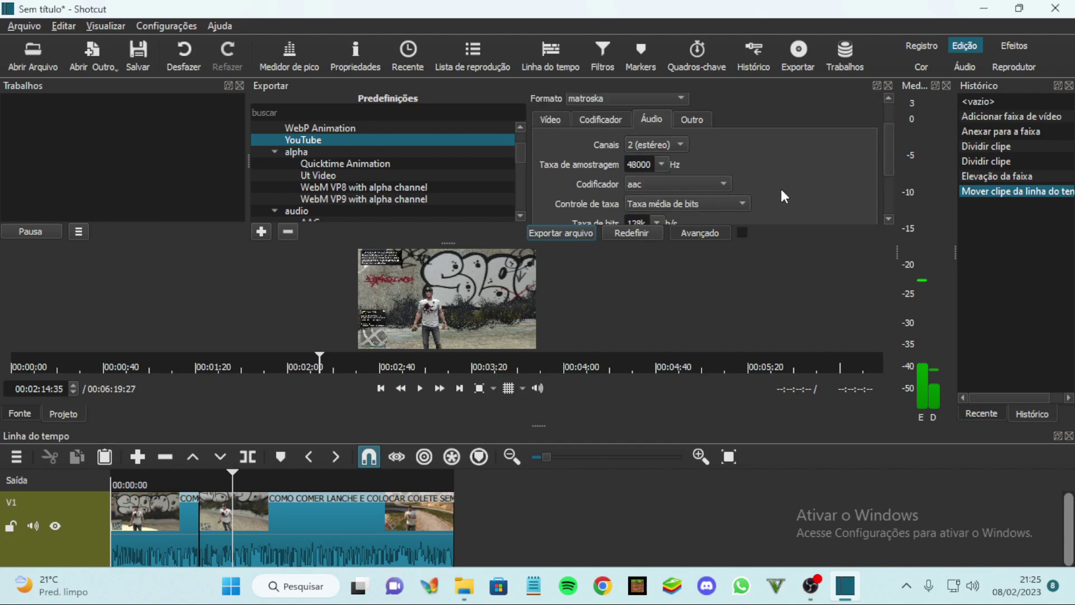
scroll(780, 186, "down", 2)
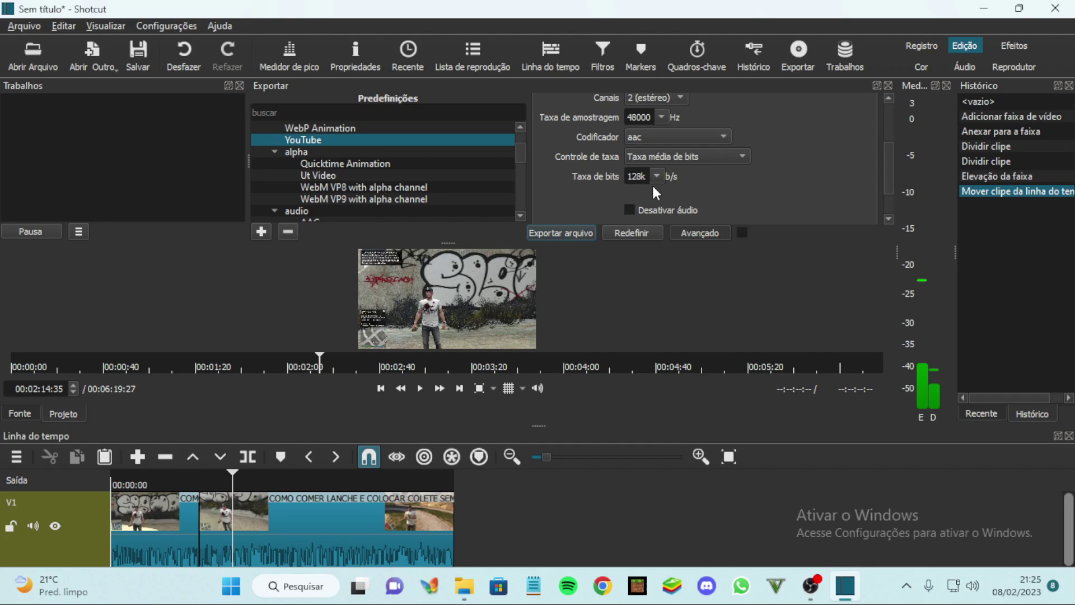
scroll(761, 183, "up", 3)
scroll(797, 186, "down", 3)
scroll(751, 171, "up", 2)
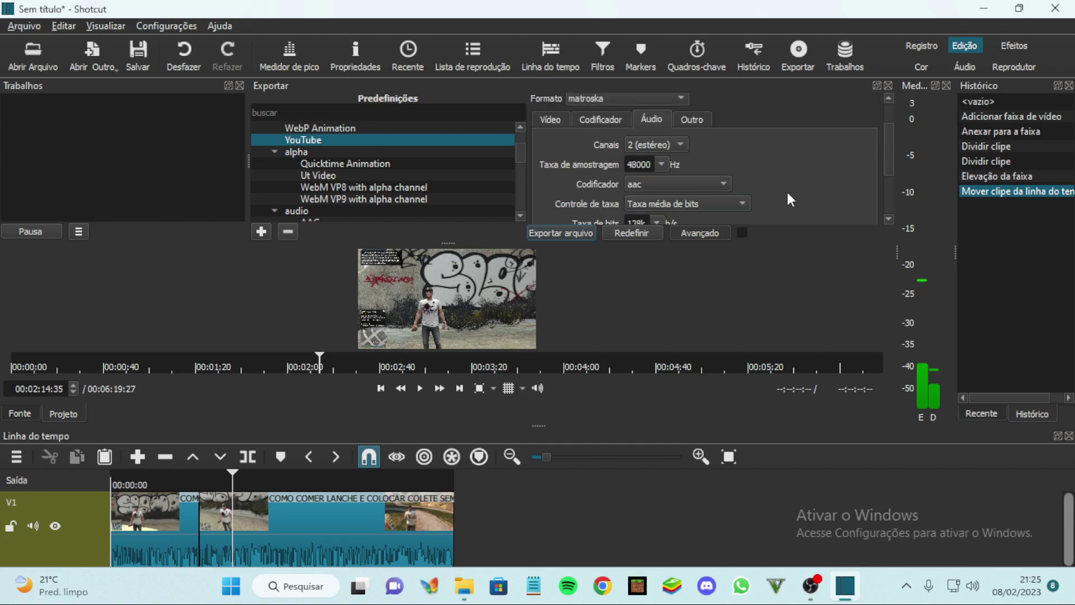
scroll(789, 199, "down", 2)
scroll(791, 174, "up", 2)
left_click(699, 121)
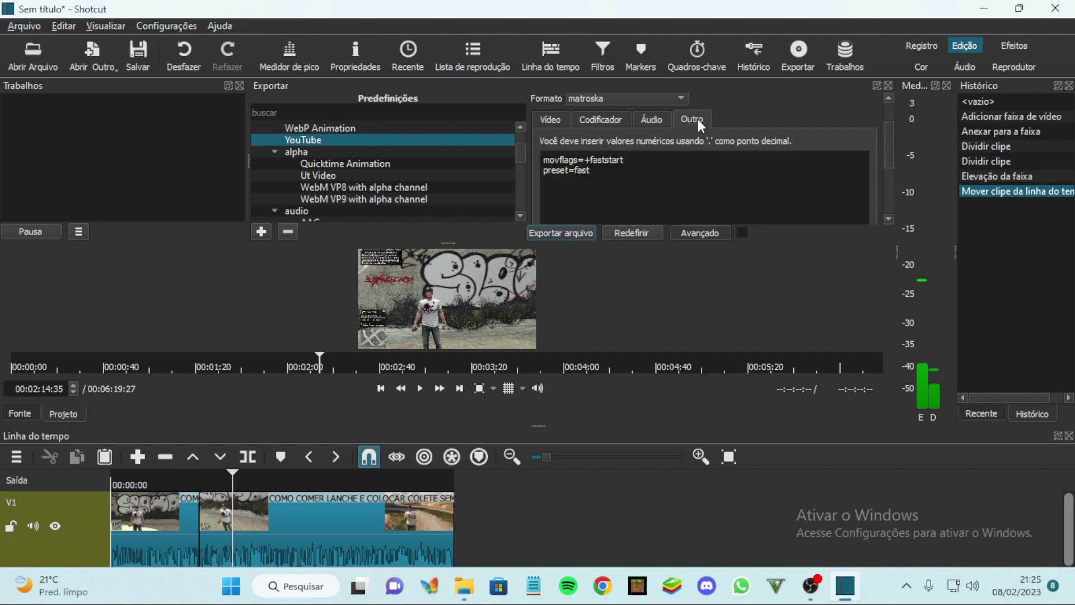
left_click(551, 122)
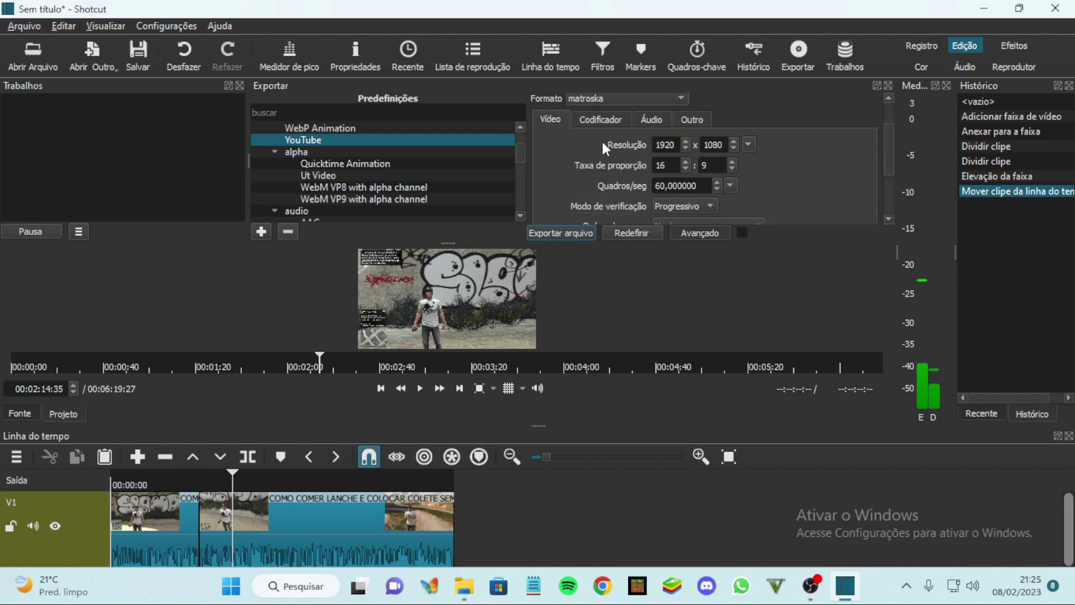
- Export the timeline to the local S: disk as TUTORIAL and select its export job
left_click(567, 232)
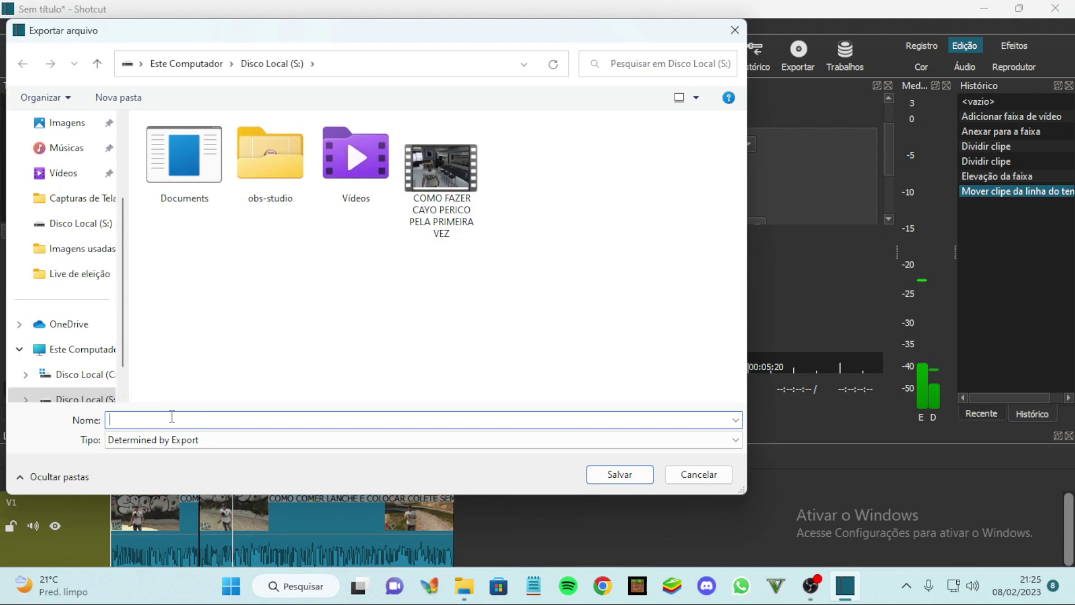
type("TUTORIAL")
left_click(614, 476)
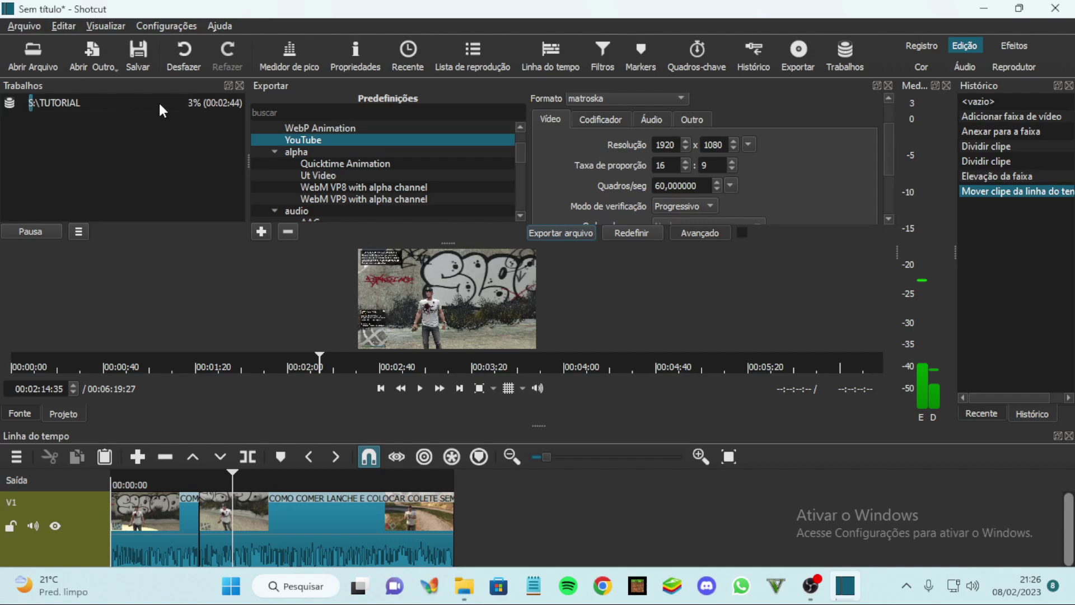
left_click(109, 103)
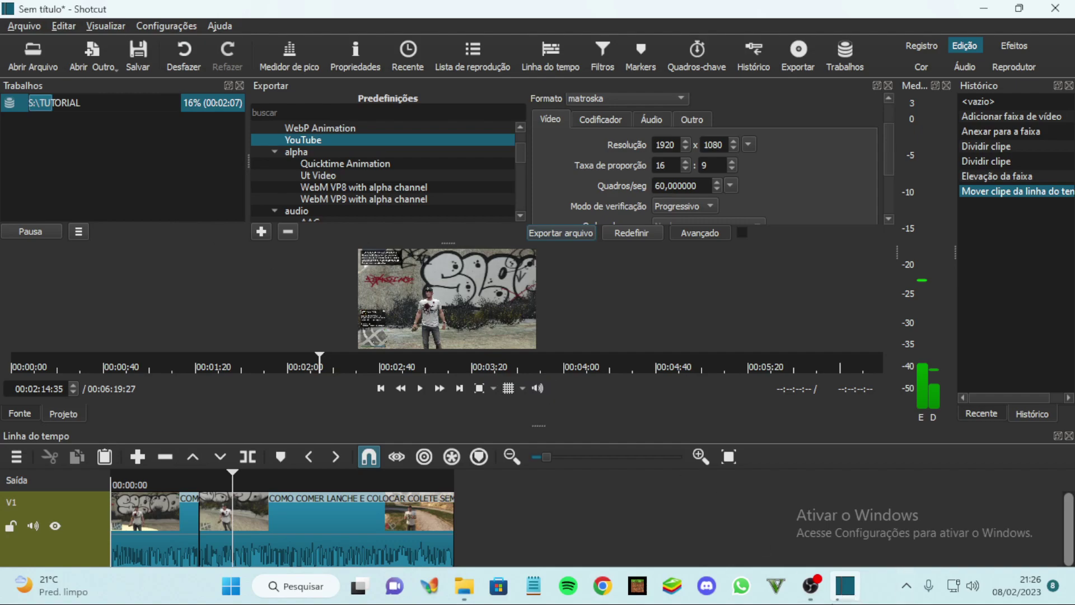
left_click(811, 589)
left_click(1055, 451)
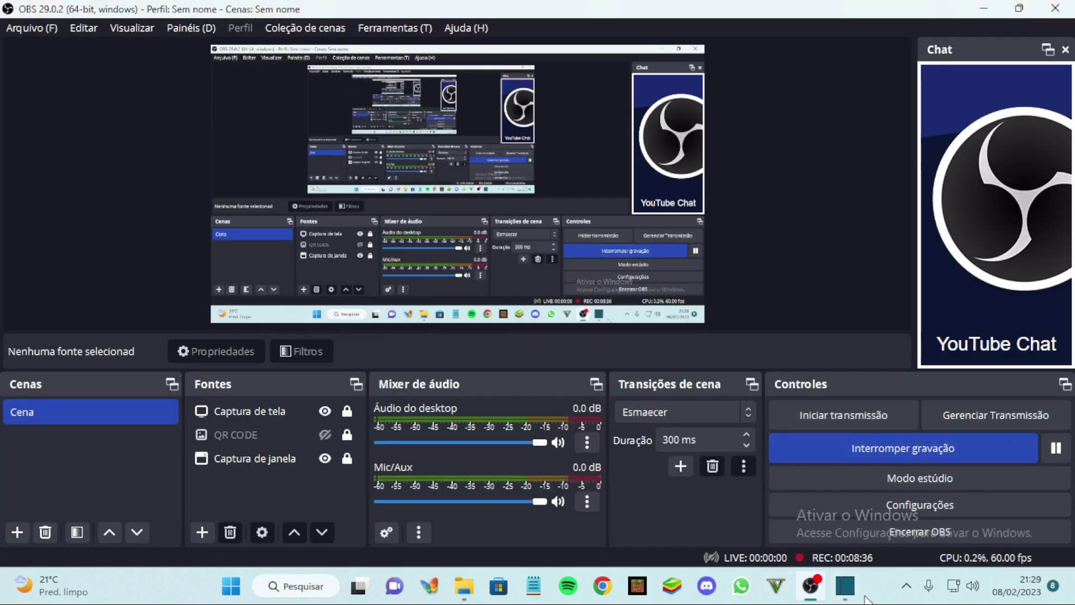
left_click(845, 586)
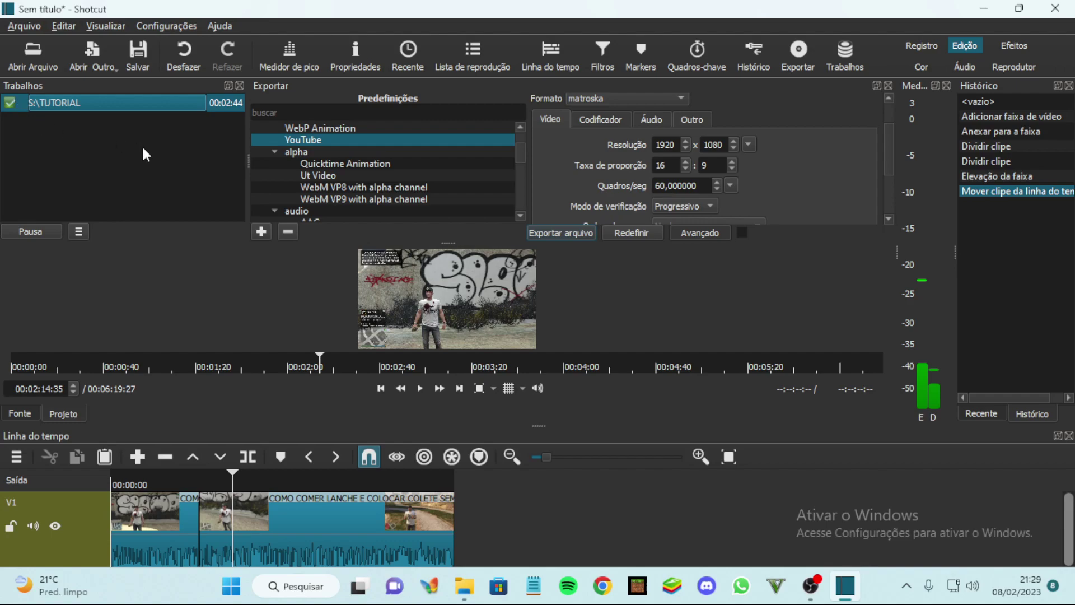
- Switch to File Explorer and open the exported TUTORIAL file from the local S: disk with VLC media player, just once
left_click(465, 585)
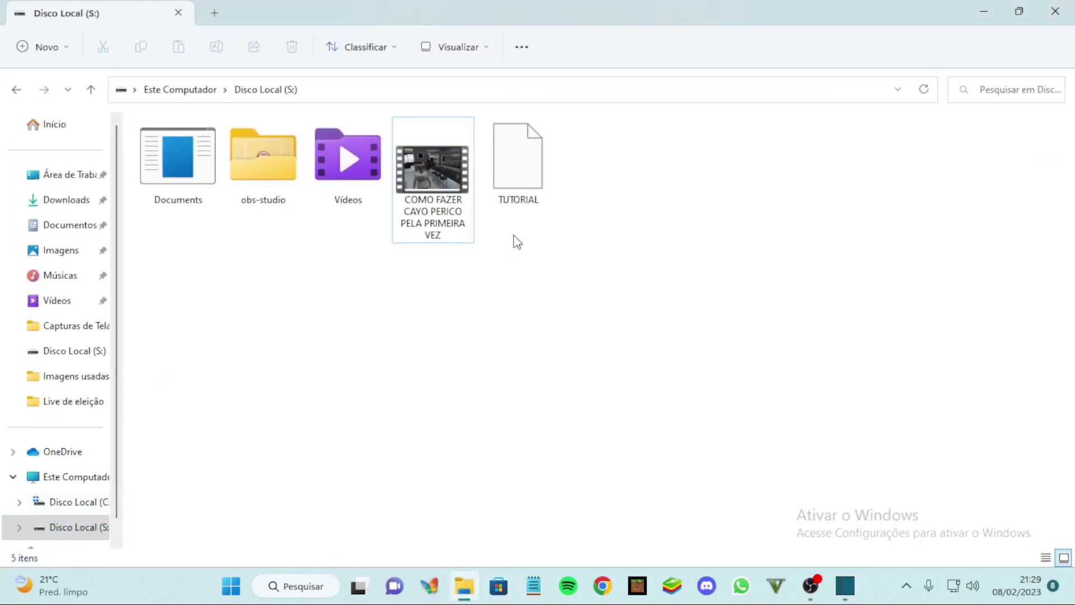
left_click(517, 187)
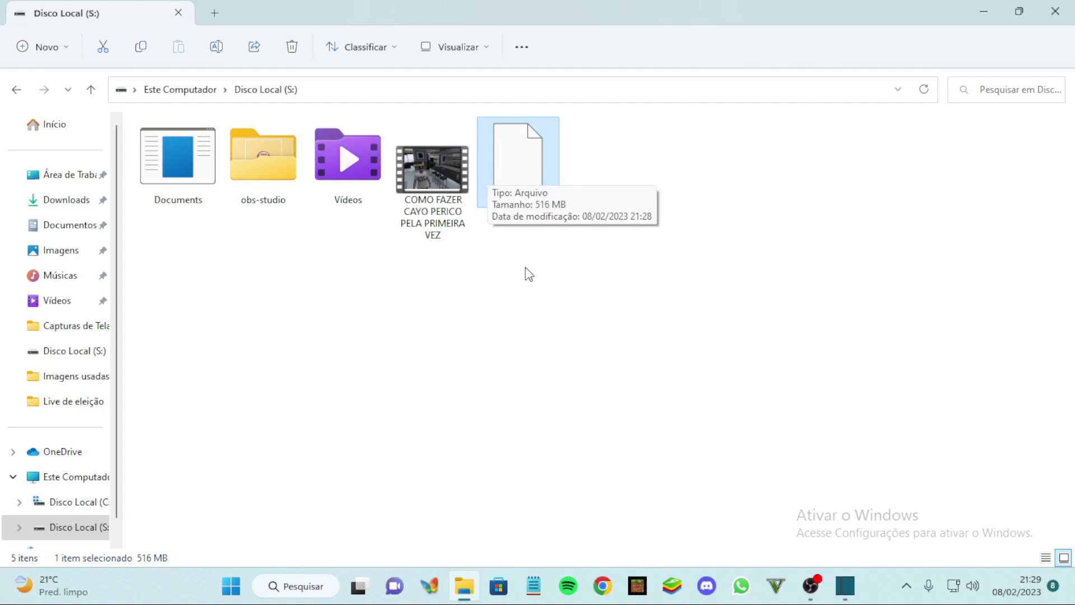
double_click(518, 164)
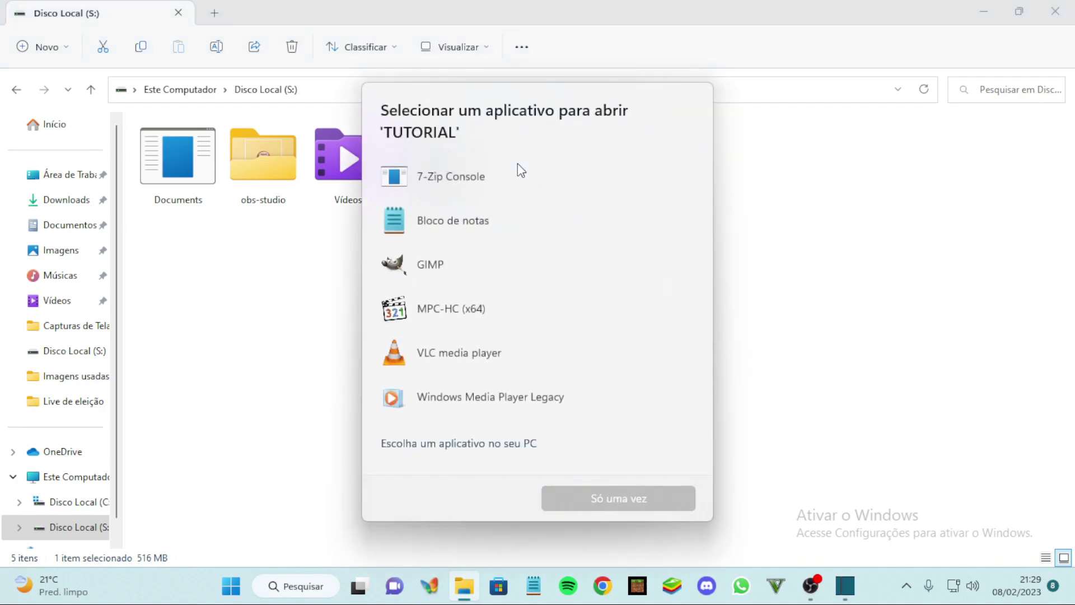
left_click(439, 352)
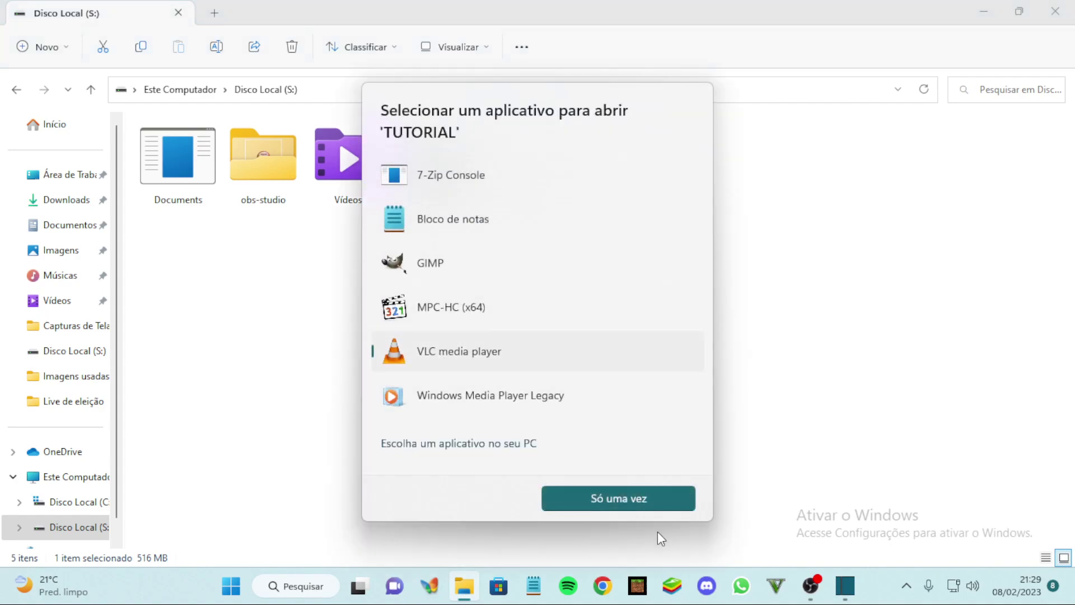
left_click(632, 493)
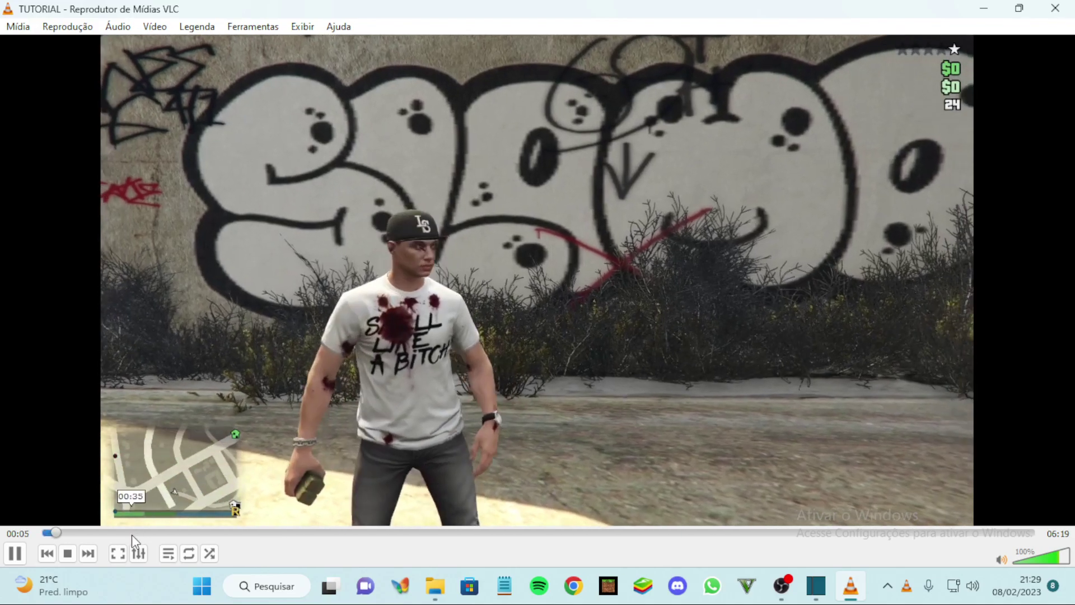
- Check the exported video's playback at about 00:35, 01:26 and 02:11, and close VLC to return to Shotcut
left_click(133, 534)
left_click(267, 532)
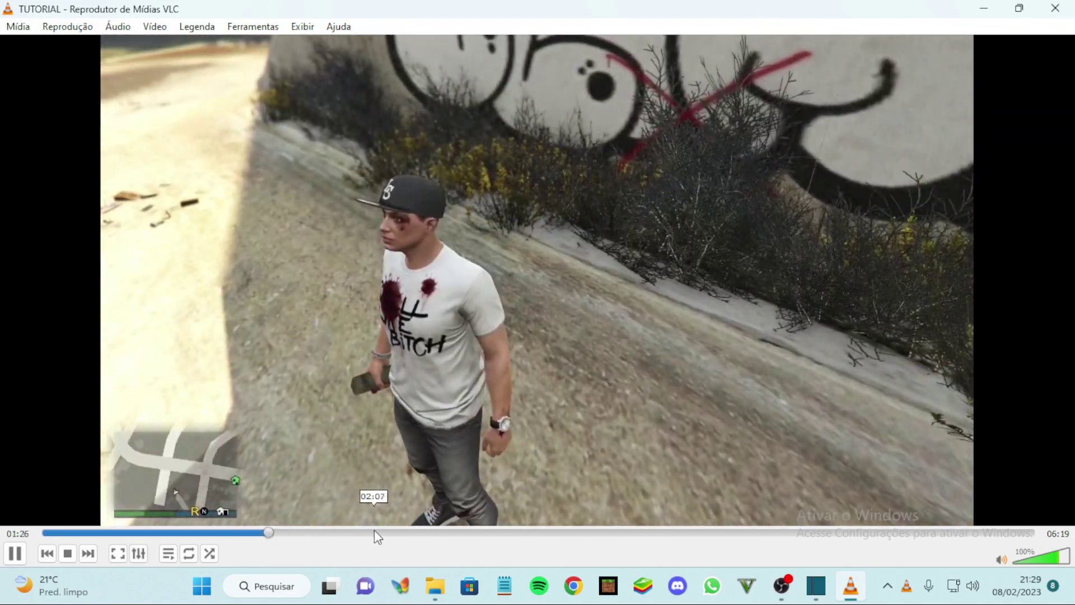
left_click(381, 532)
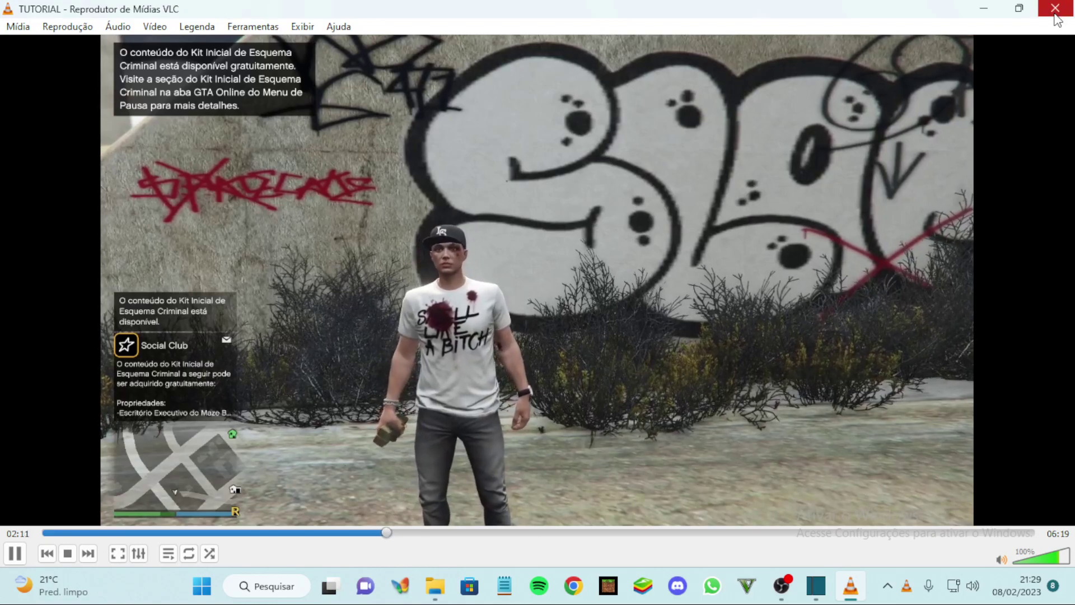
left_click(1055, 7)
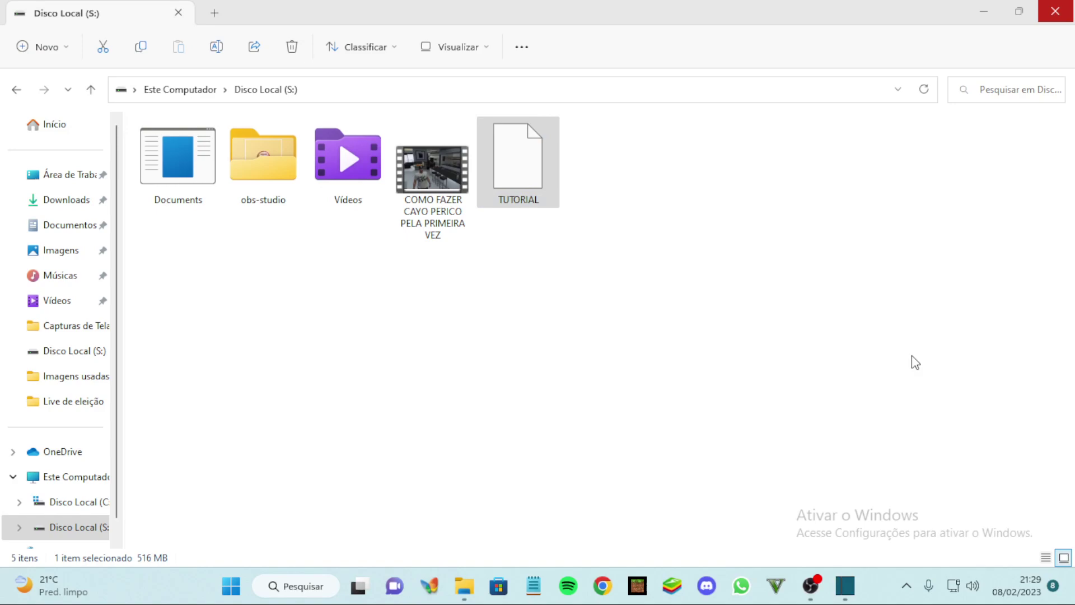
left_click(845, 586)
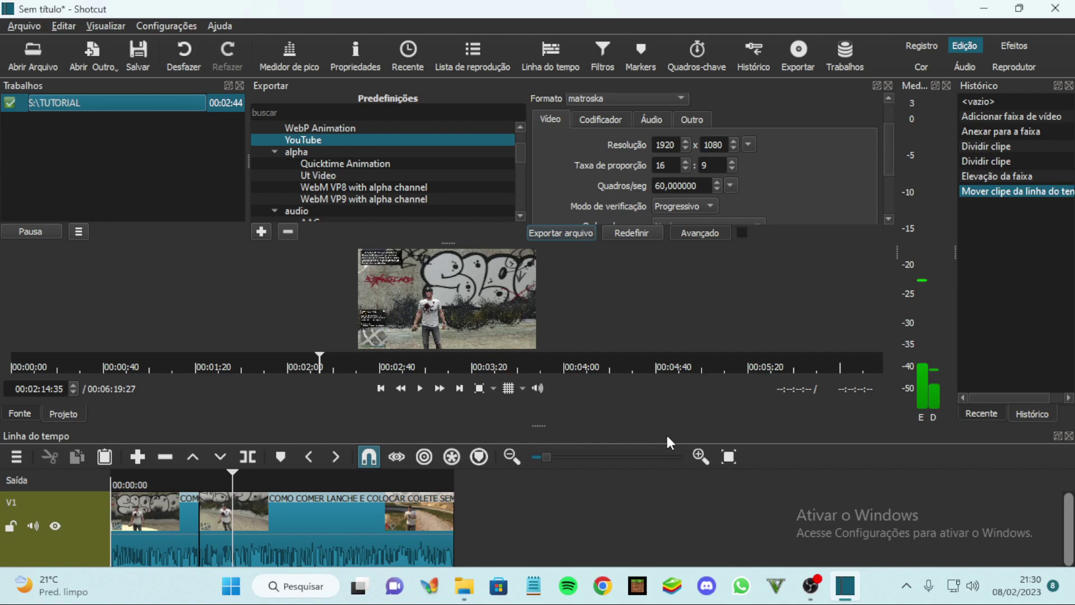
left_click(810, 585)
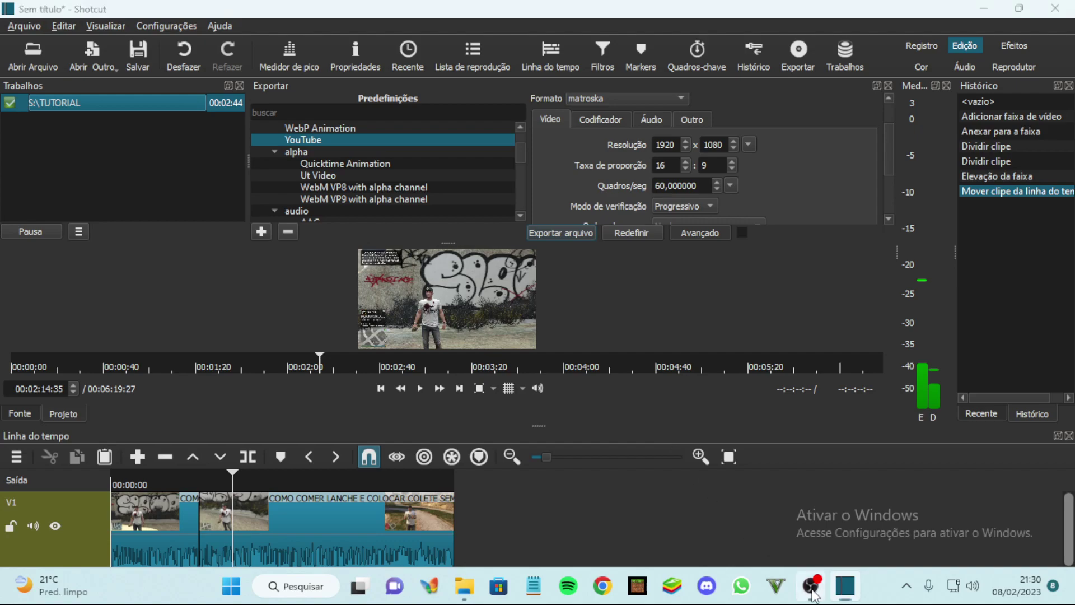